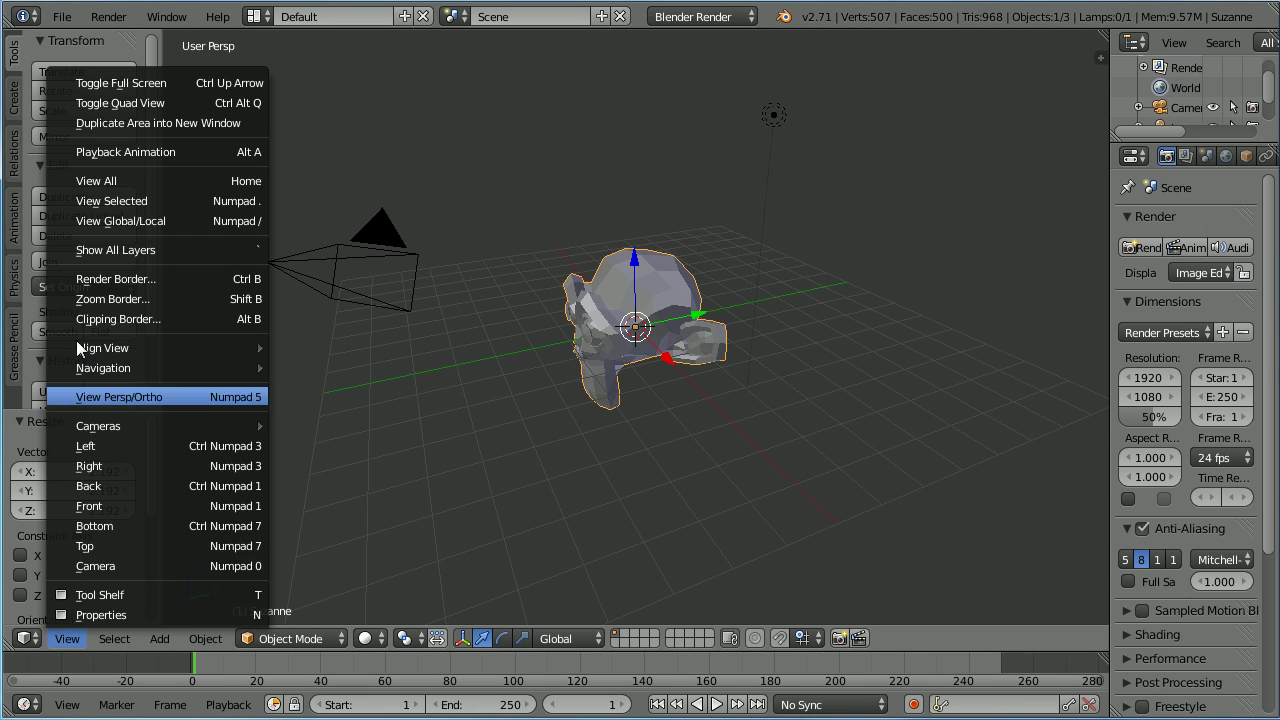
Step: Turn off Quad View and reload the default start-up file with the cube
{"action": "left_click", "coordinate": [181, 102]}
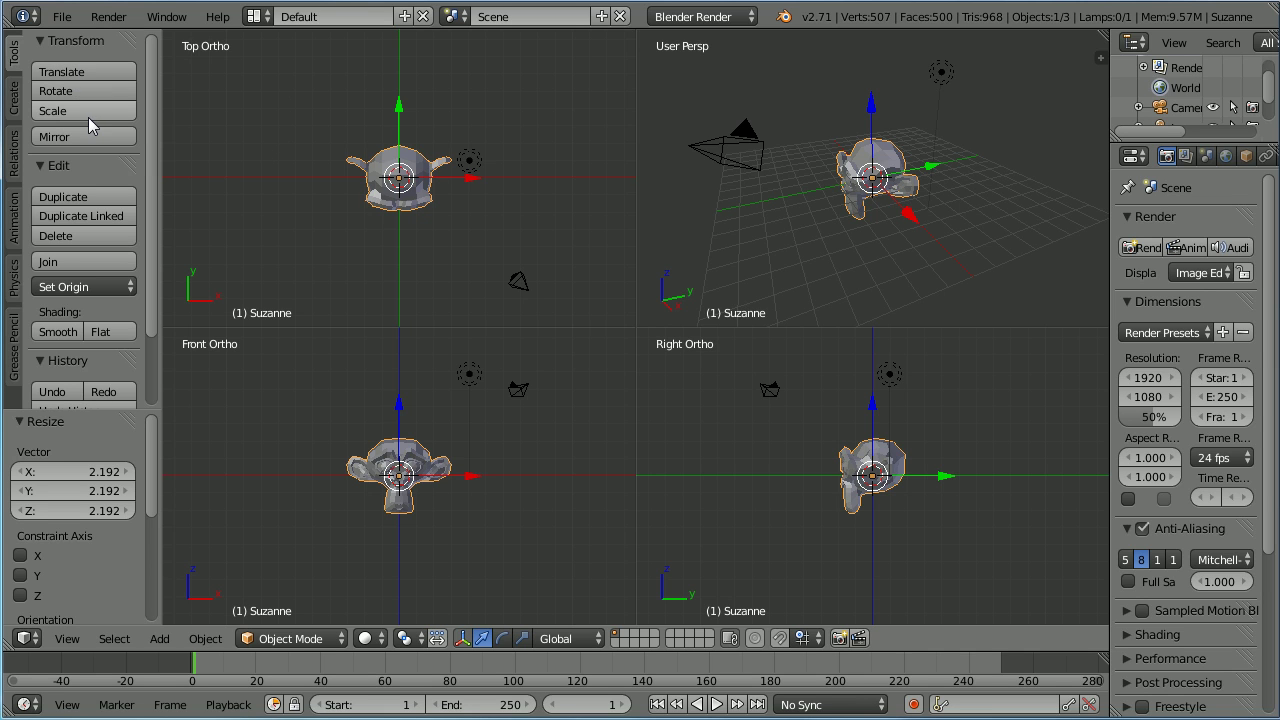
{"action": "left_click", "coordinate": [62, 17]}
{"action": "left_click", "coordinate": [84, 42]}
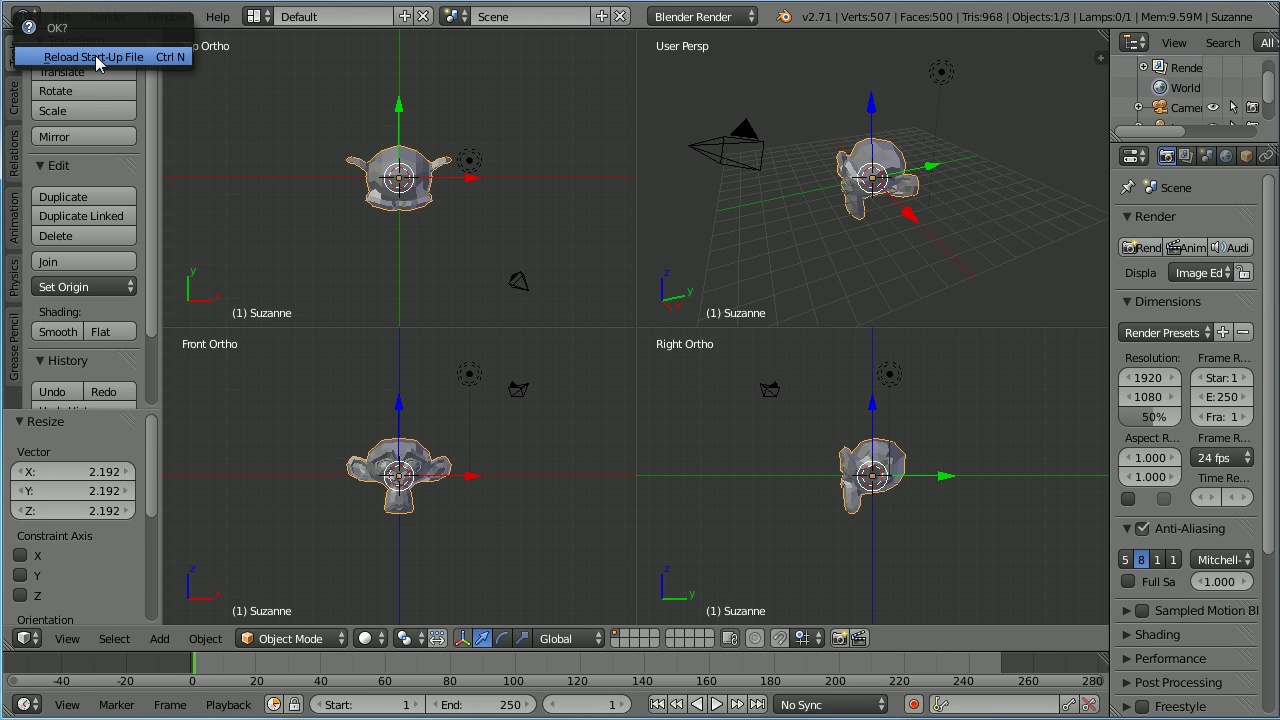
{"action": "left_click", "coordinate": [98, 58]}
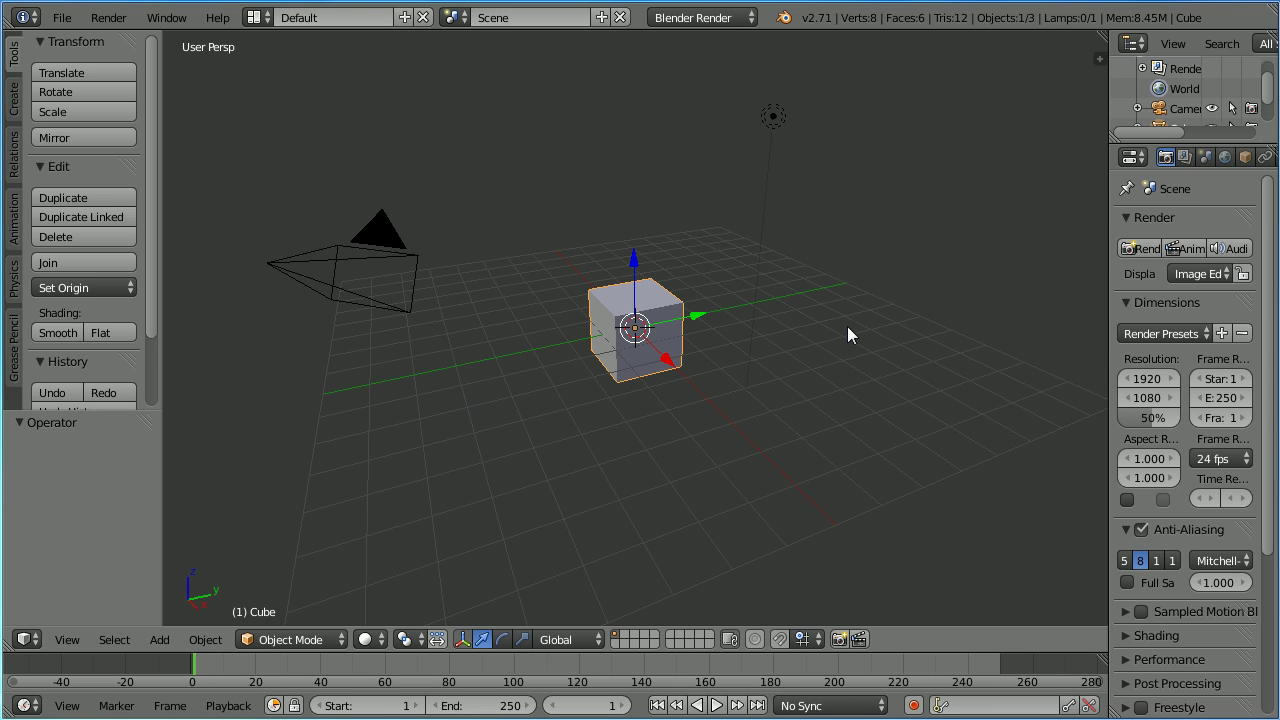
{"action": "right_click", "coordinate": [379, 234]}
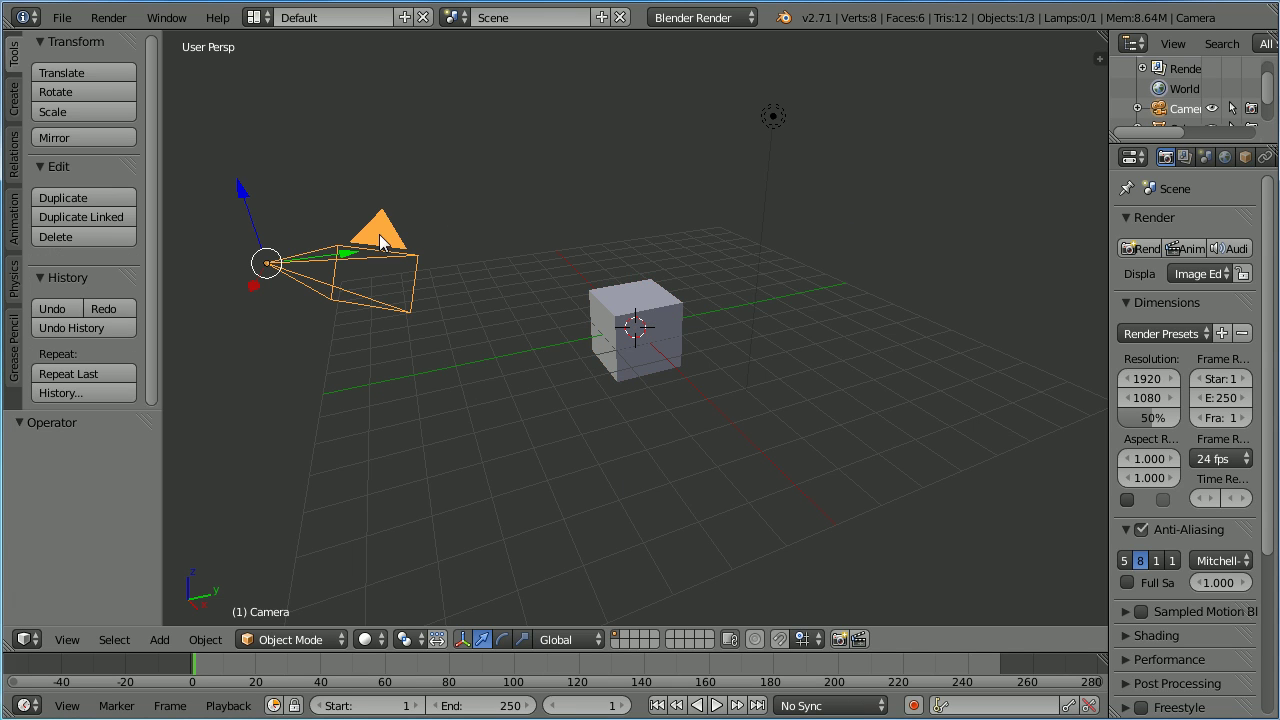
{"action": "right_click", "coordinate": [672, 322]}
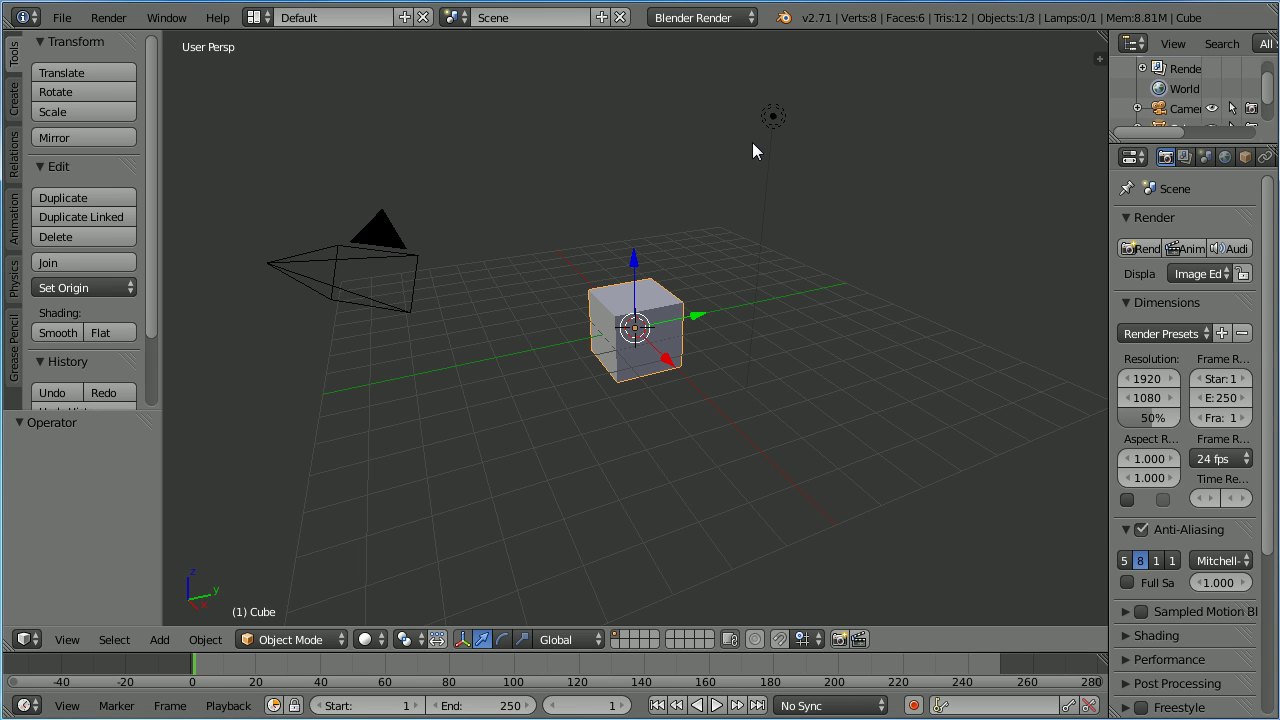
{"action": "right_click", "coordinate": [772, 118]}
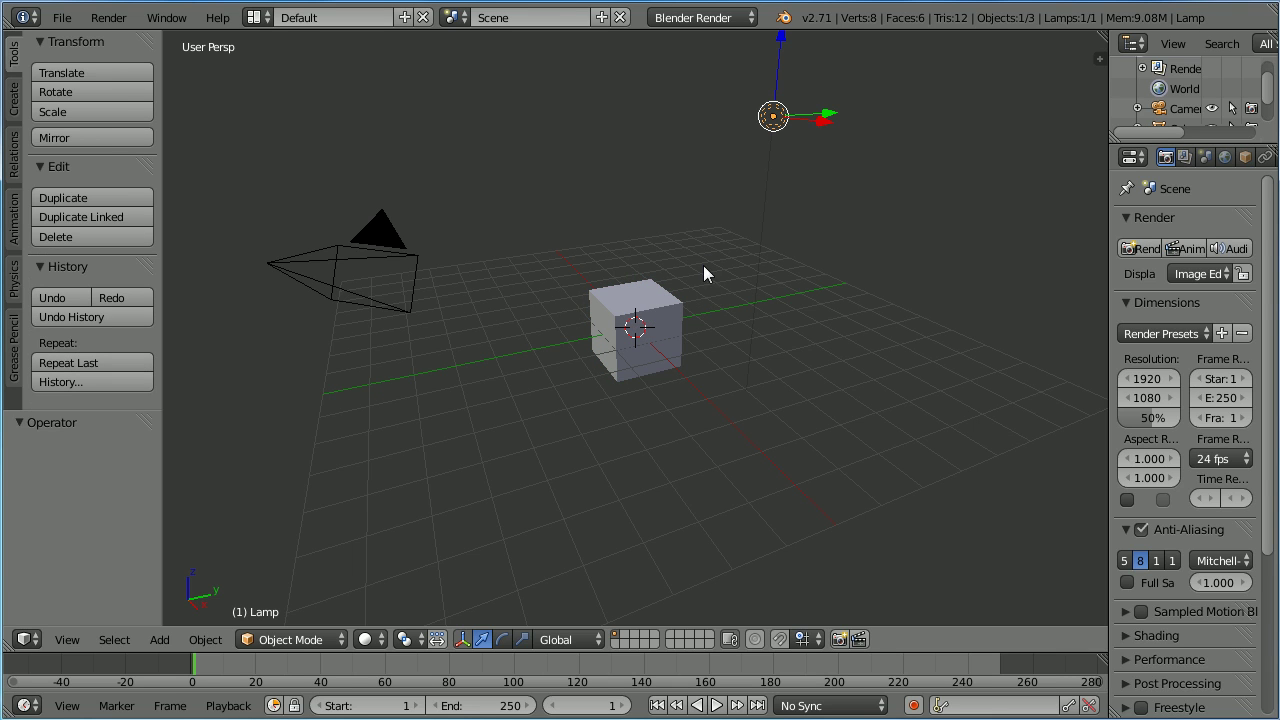
{"action": "right_click", "coordinate": [668, 330]}
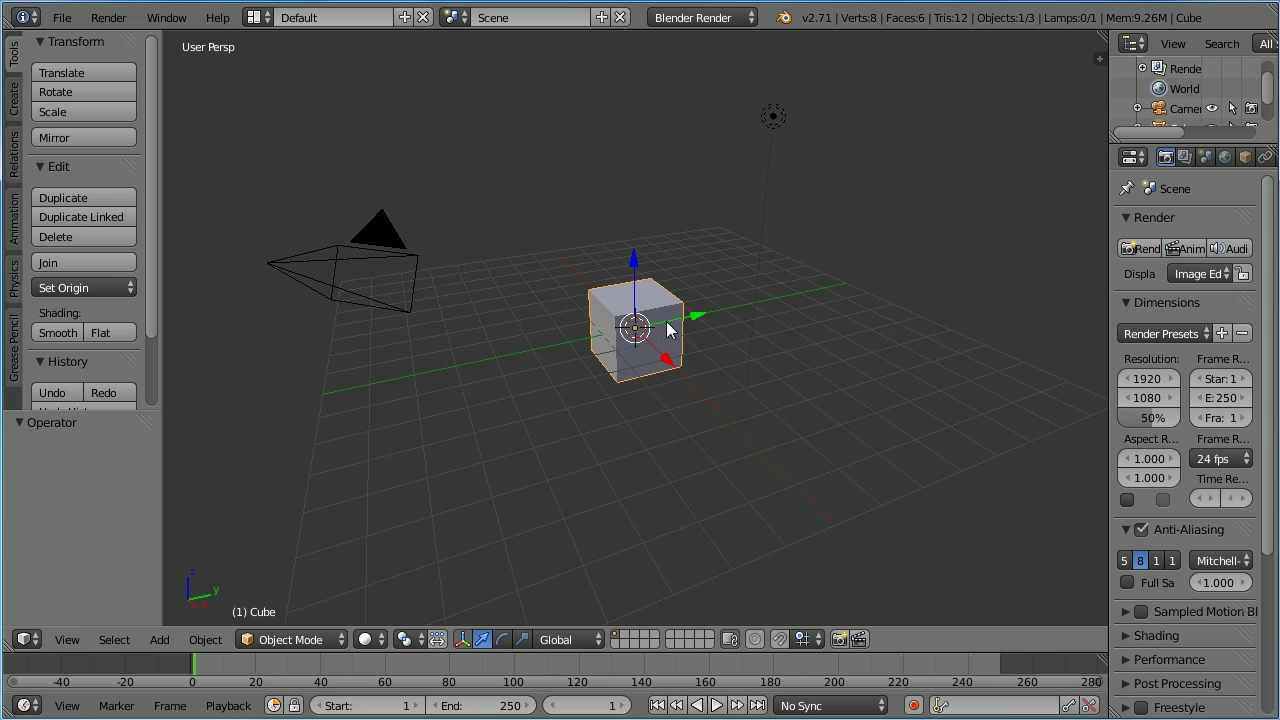
Step: Set Select With to Left in the Input preferences and save the user settings
{"action": "left_click", "coordinate": [62, 20]}
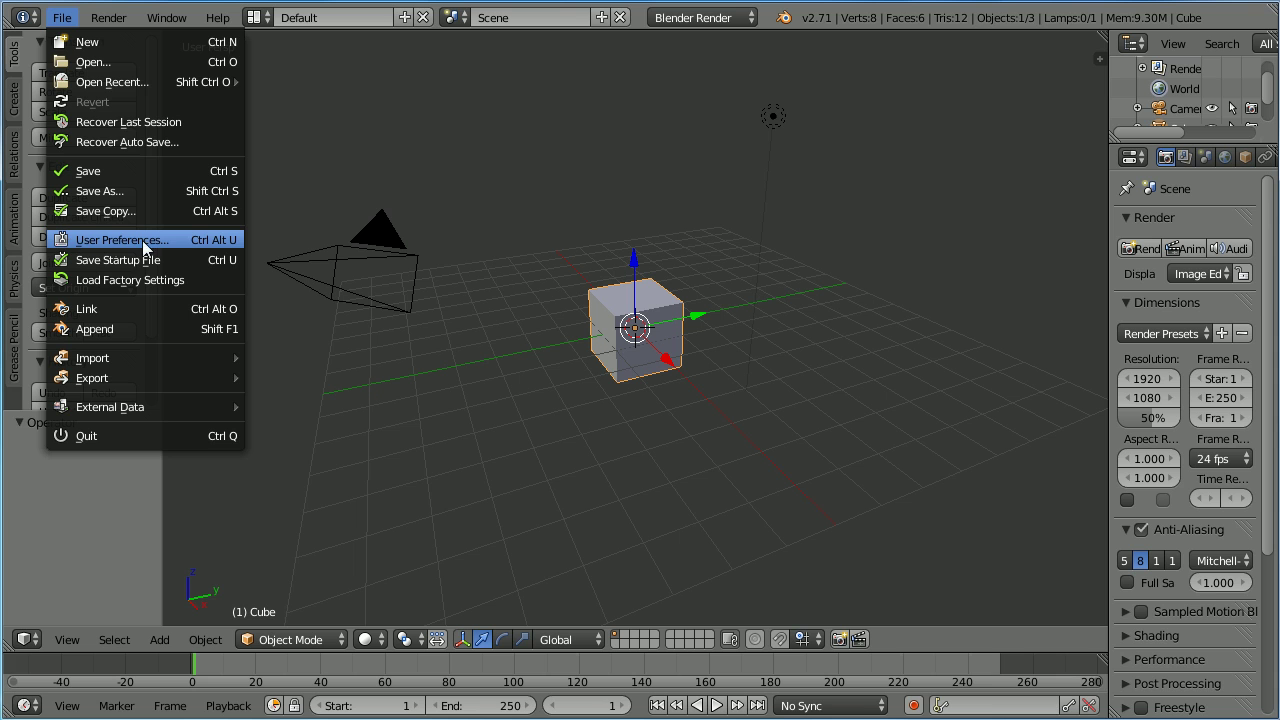
{"action": "left_click", "coordinate": [184, 240]}
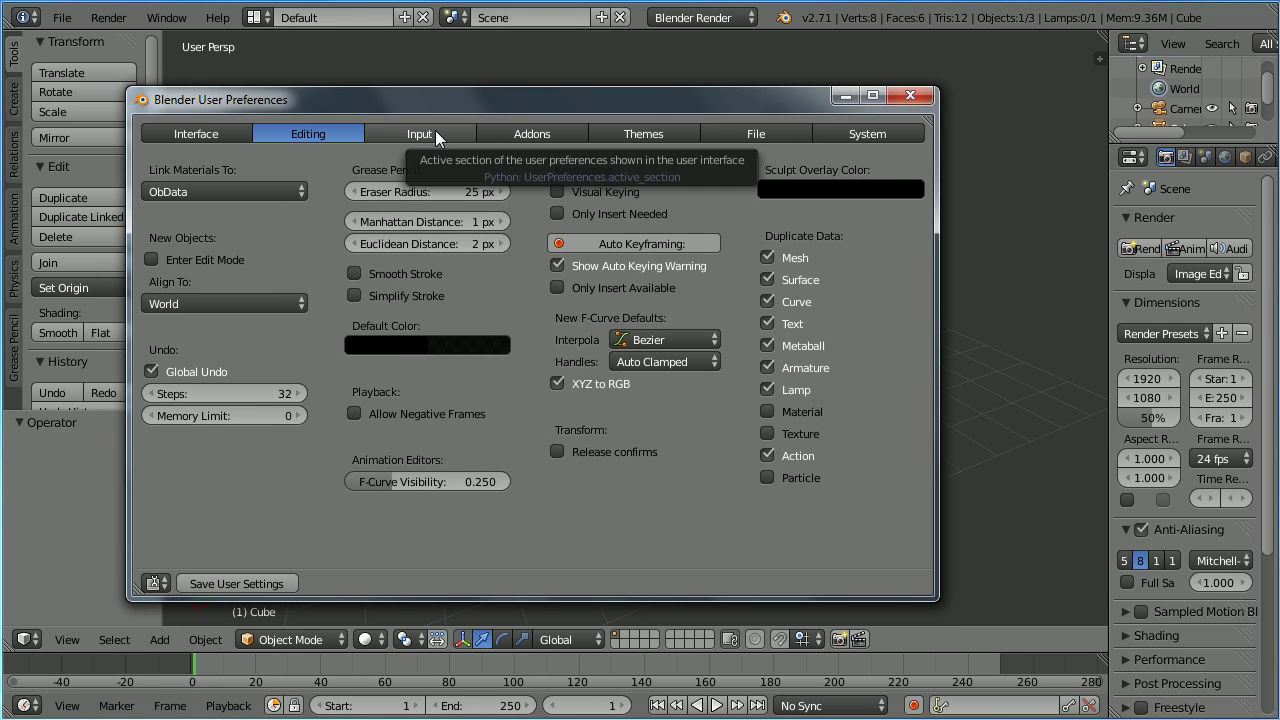
{"action": "left_click", "coordinate": [435, 132]}
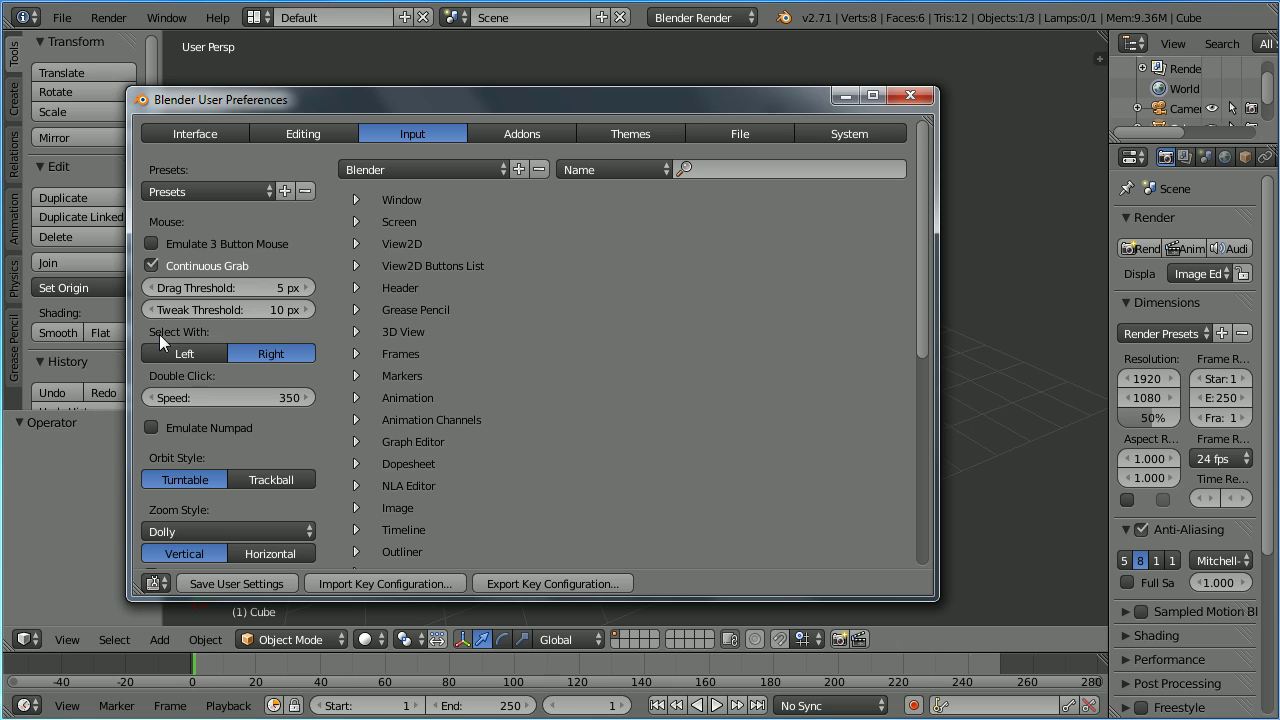
{"action": "left_click", "coordinate": [189, 353]}
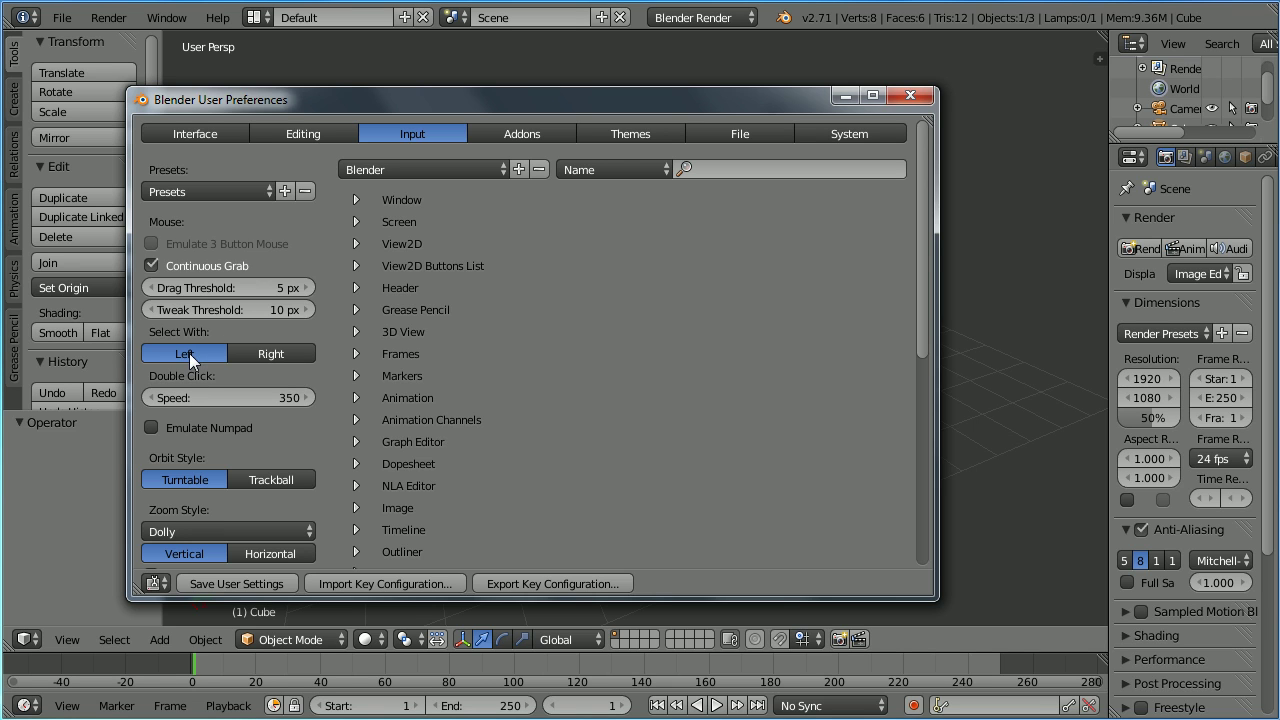
{"action": "left_click", "coordinate": [254, 587]}
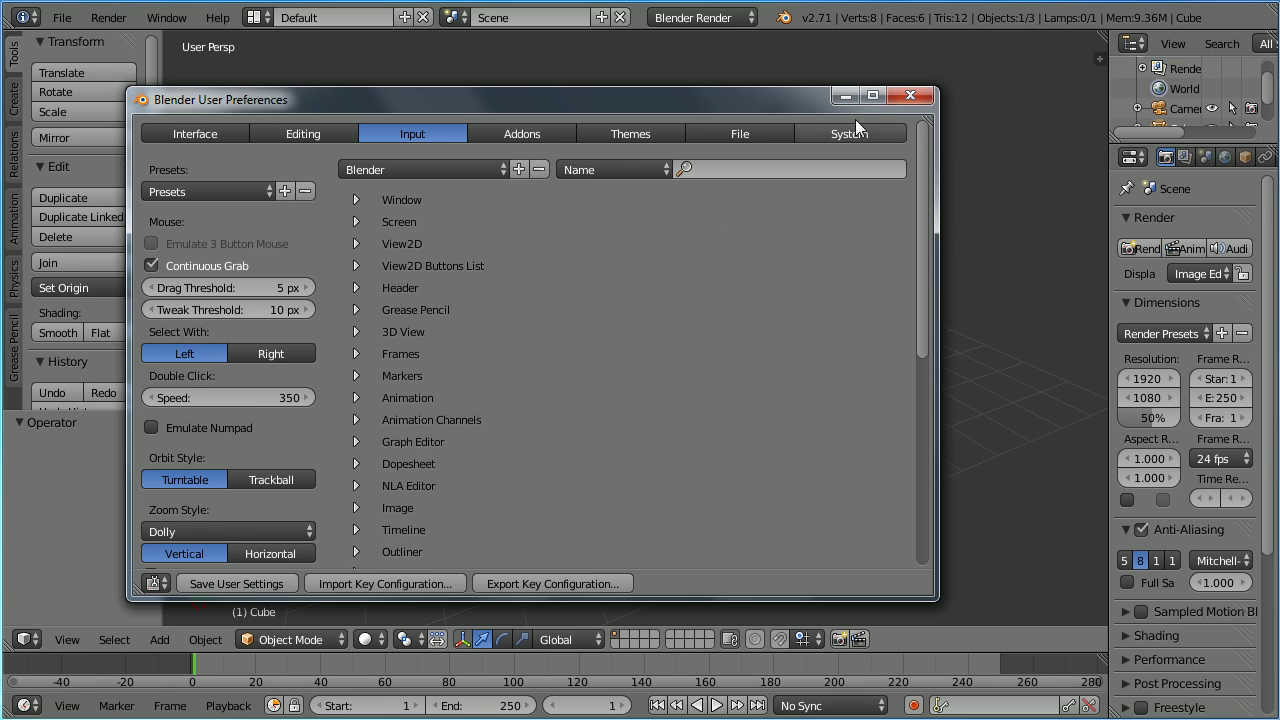
{"action": "left_click", "coordinate": [908, 95]}
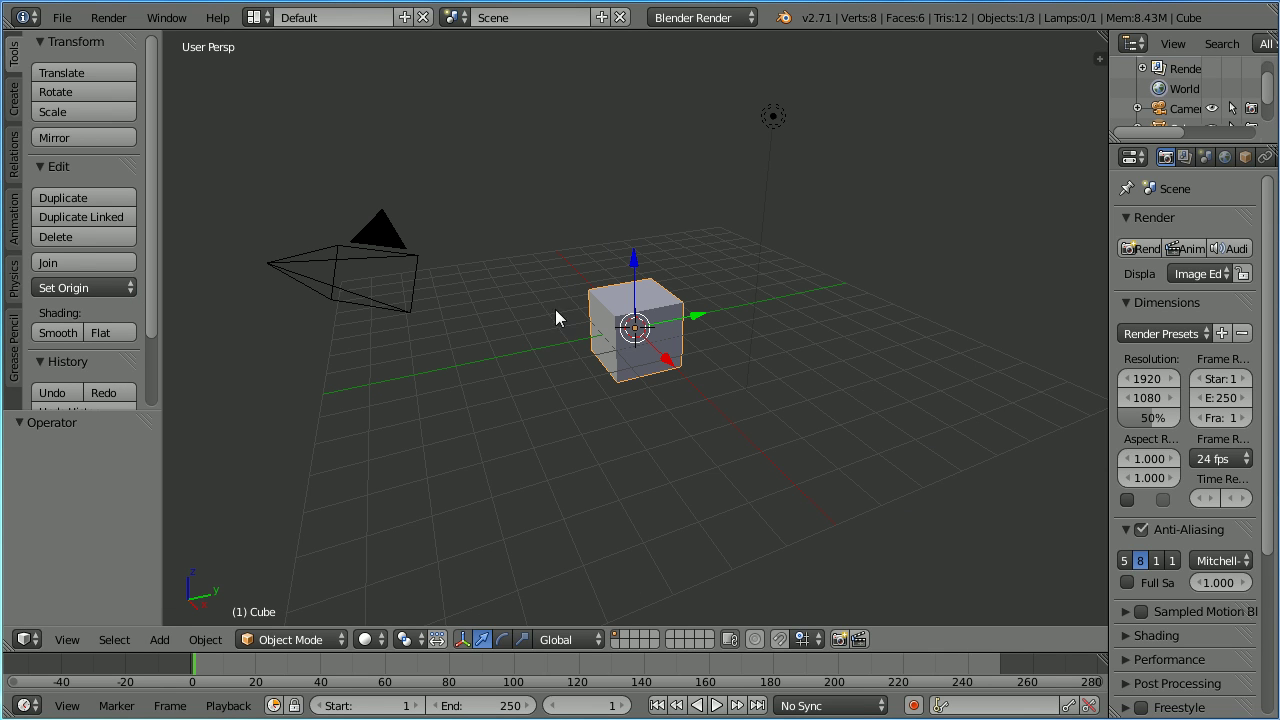
Step: Delete the selected default cube with the X shortcut
{"action": "left_click", "coordinate": [205, 639]}
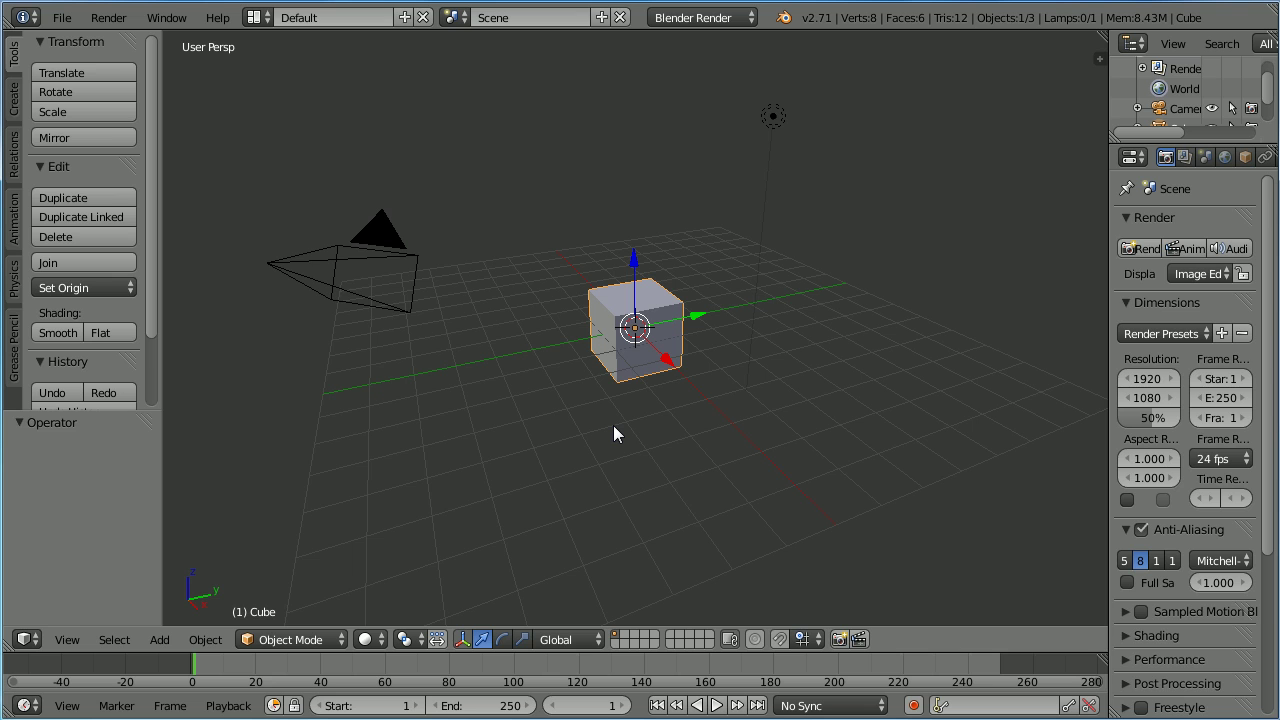
{"action": "key", "text": "x"}
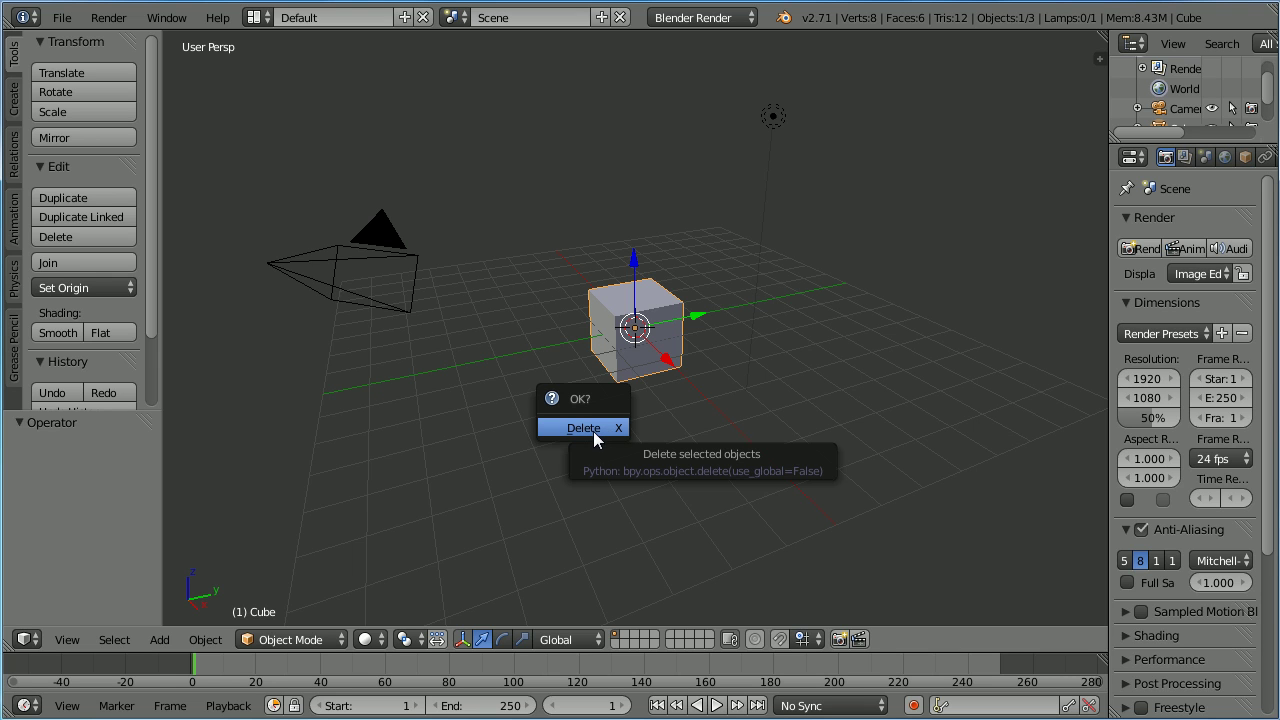
{"action": "left_click", "coordinate": [590, 429]}
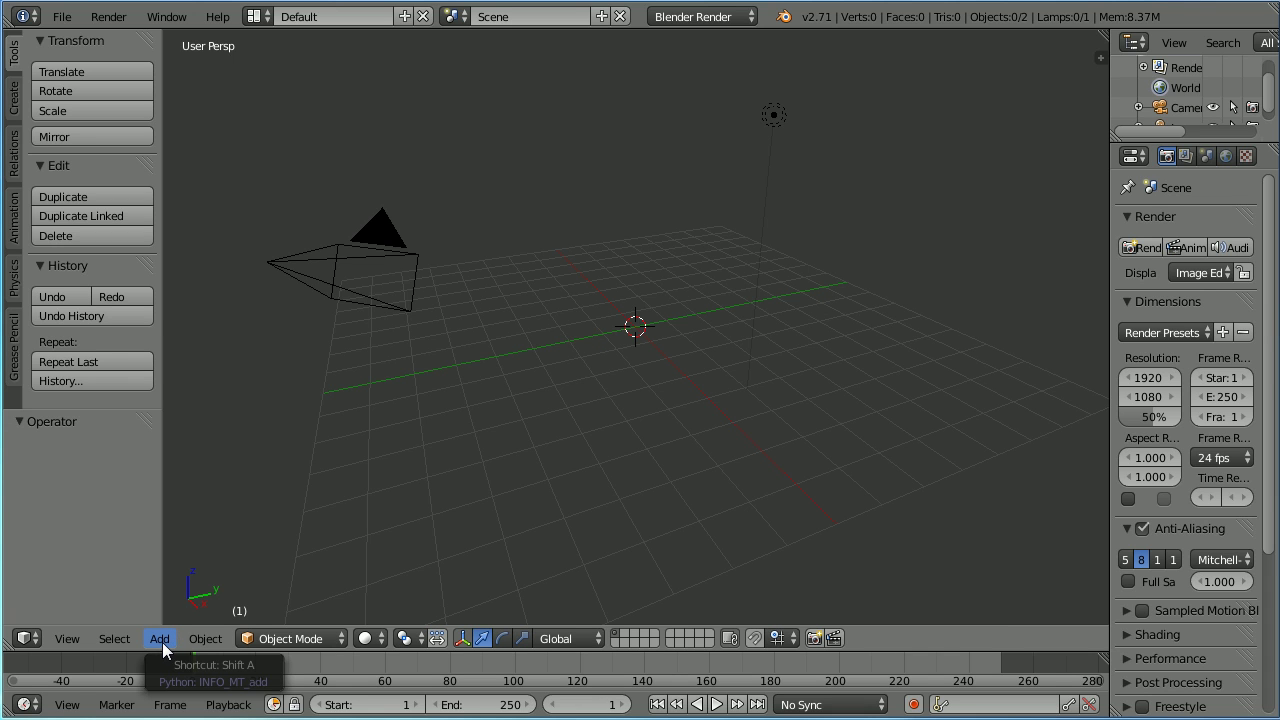
Step: Add a Monkey mesh from Add > Mesh at the scene origin
{"action": "left_click", "coordinate": [162, 642]}
{"action": "mouse_move", "coordinate": [171, 614]}
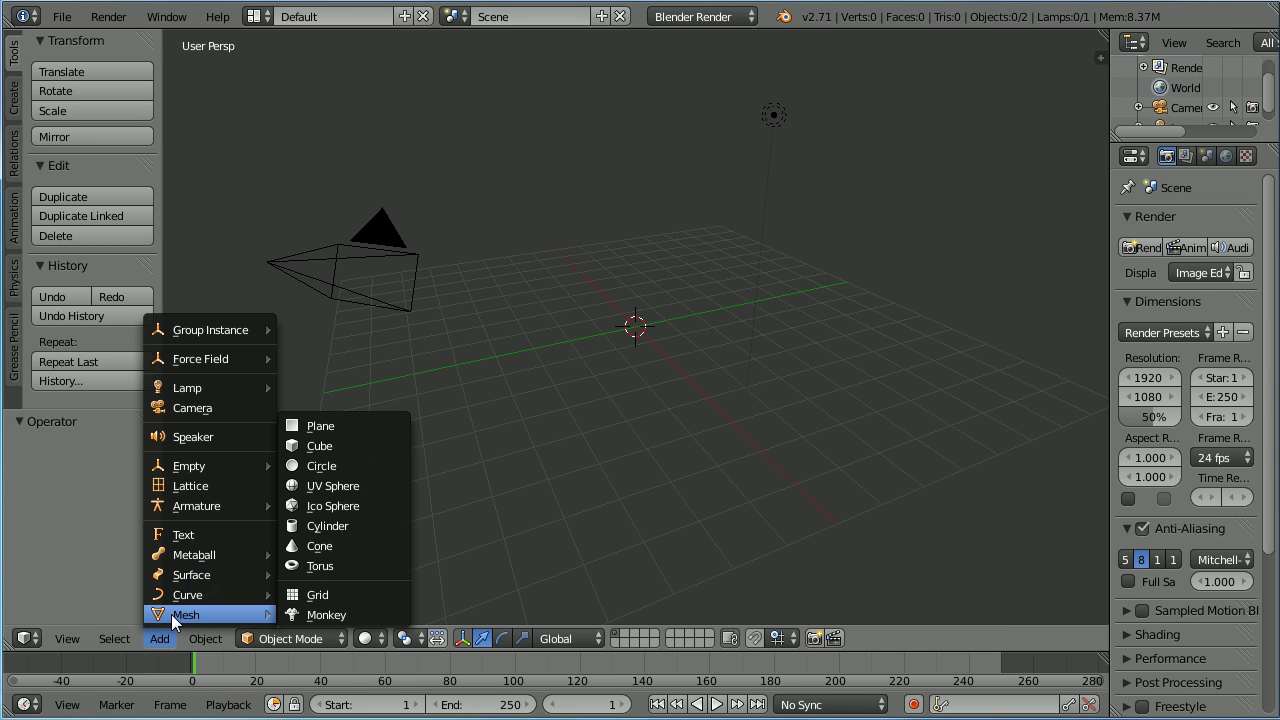
{"action": "left_click", "coordinate": [356, 616]}
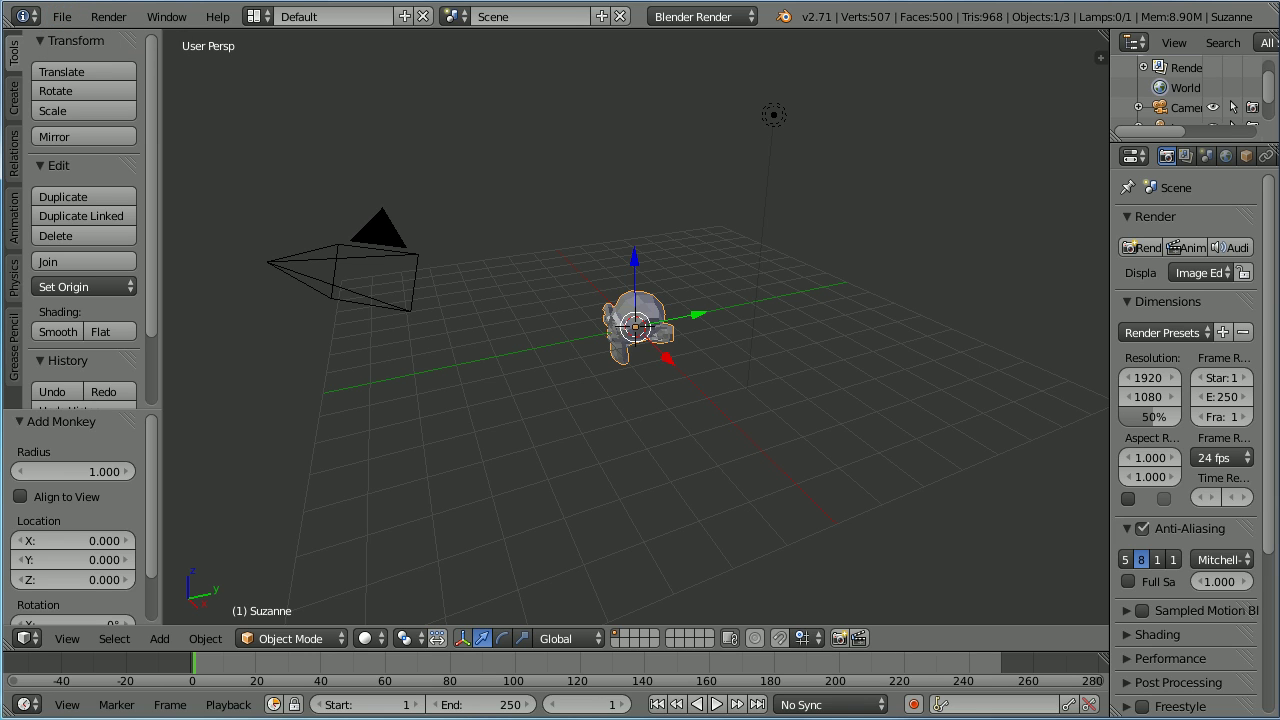
Step: Switch to Quad View and zoom the User Persp and Right Ortho views in on Suzanne
{"action": "left_click", "coordinate": [67, 640]}
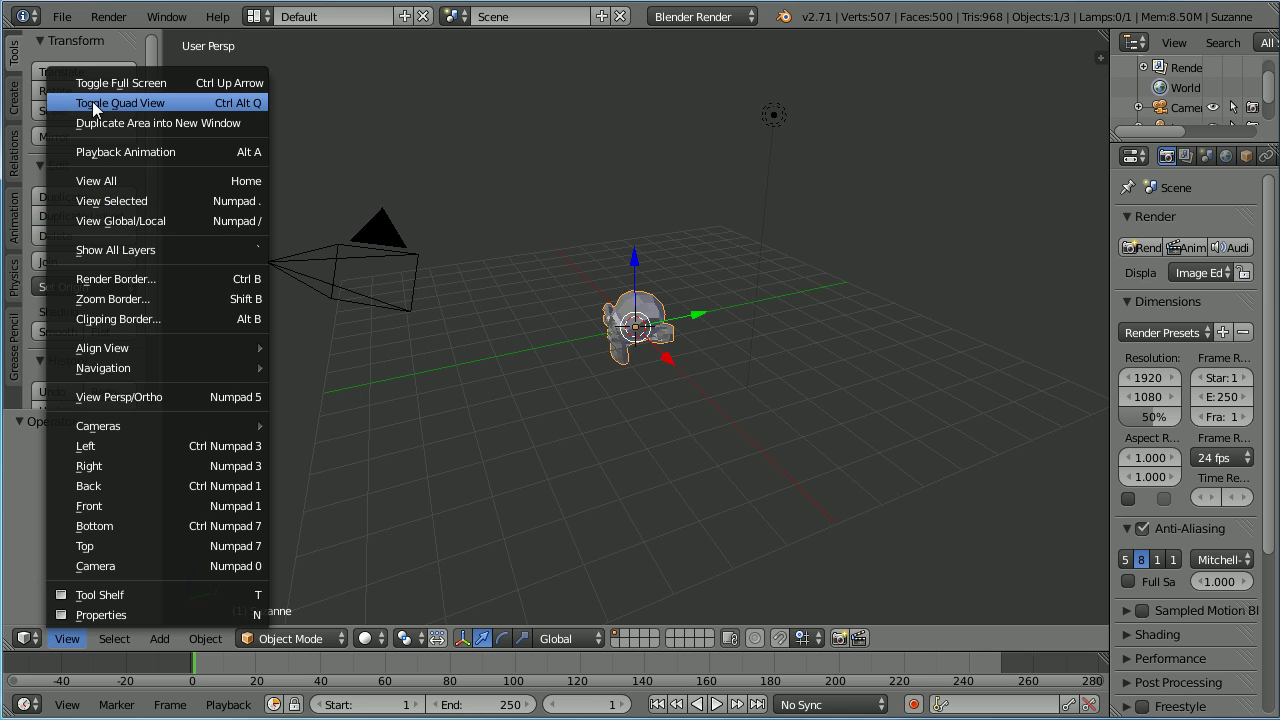
{"action": "left_click", "coordinate": [151, 102]}
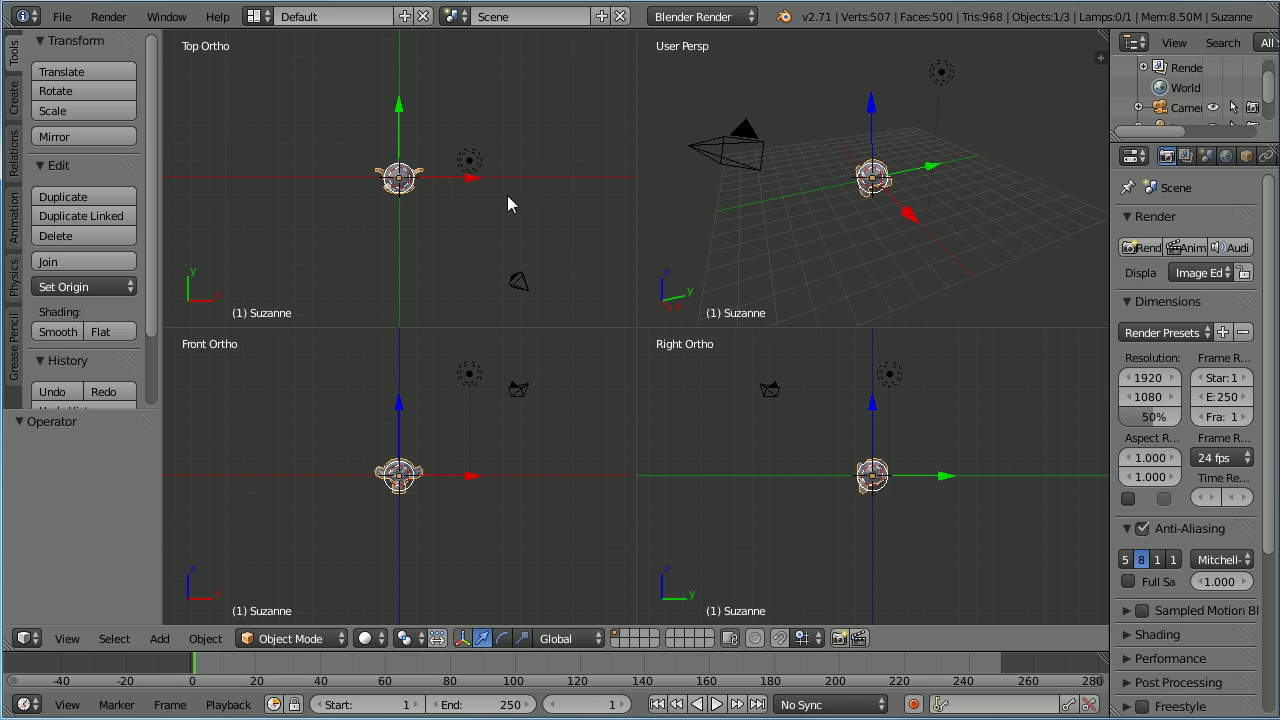
{"action": "scroll", "coordinate": [507, 196], "scroll_direction": "up", "scroll_amount": 4}
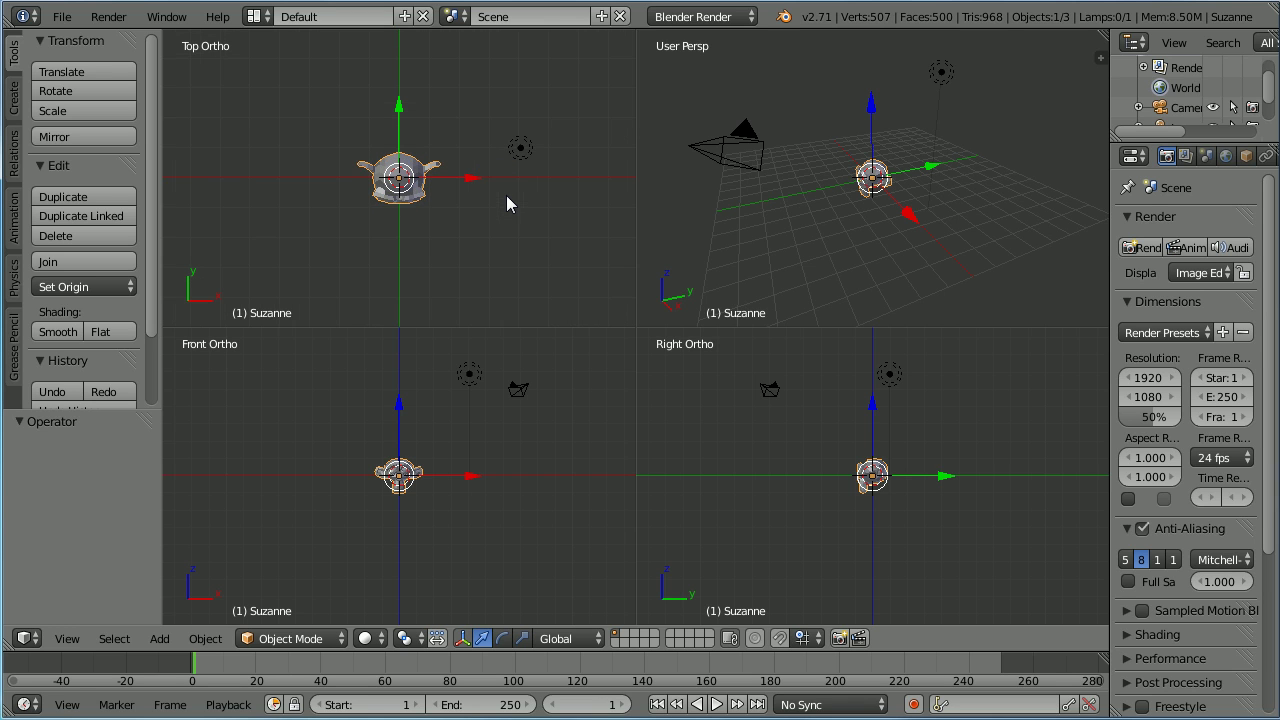
{"action": "scroll", "coordinate": [506, 195], "scroll_direction": "up", "scroll_amount": 1}
{"action": "scroll", "coordinate": [525, 521], "scroll_direction": "up", "scroll_amount": 2}
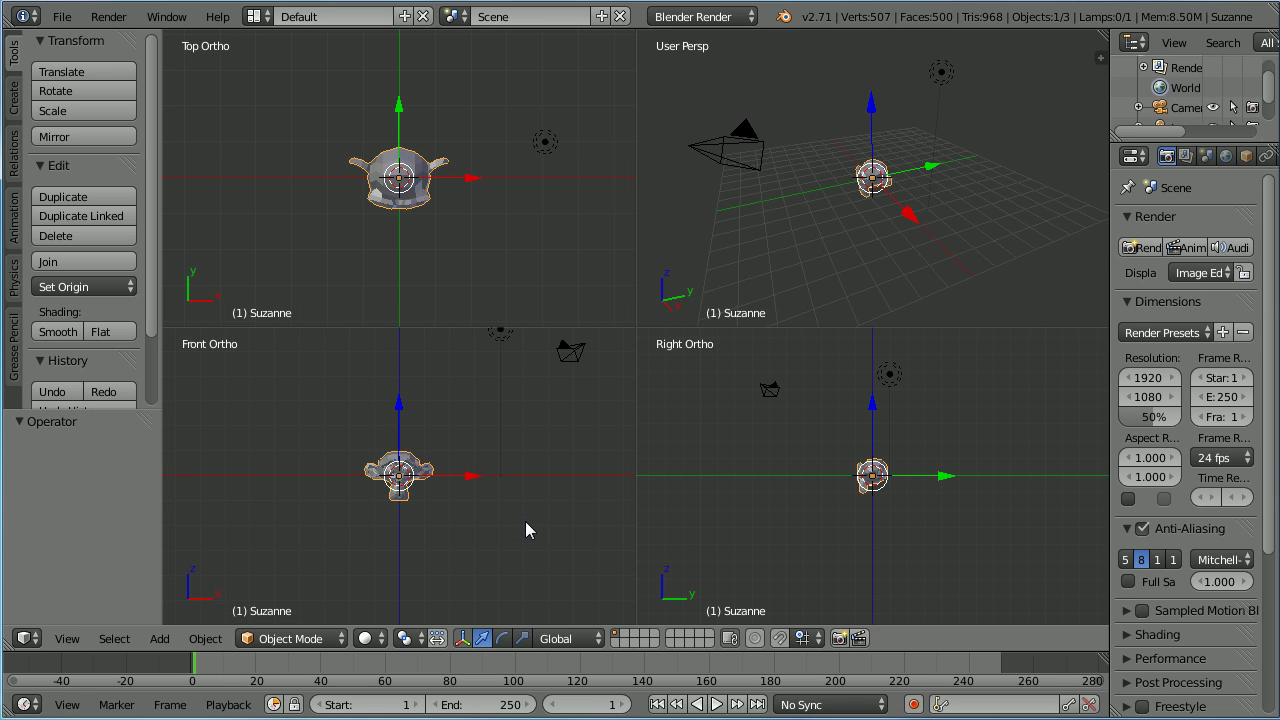
{"action": "scroll", "coordinate": [525, 521], "scroll_direction": "up", "scroll_amount": 3}
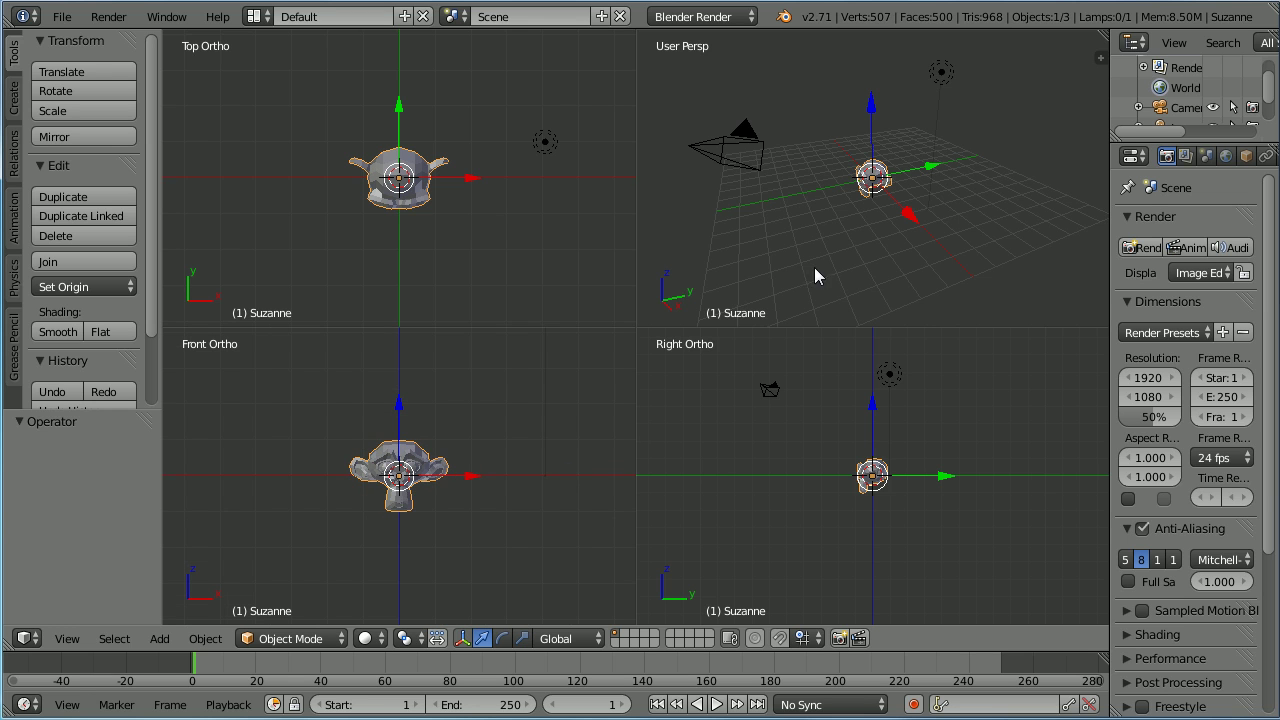
{"action": "scroll", "coordinate": [886, 234], "scroll_direction": "up", "scroll_amount": 5}
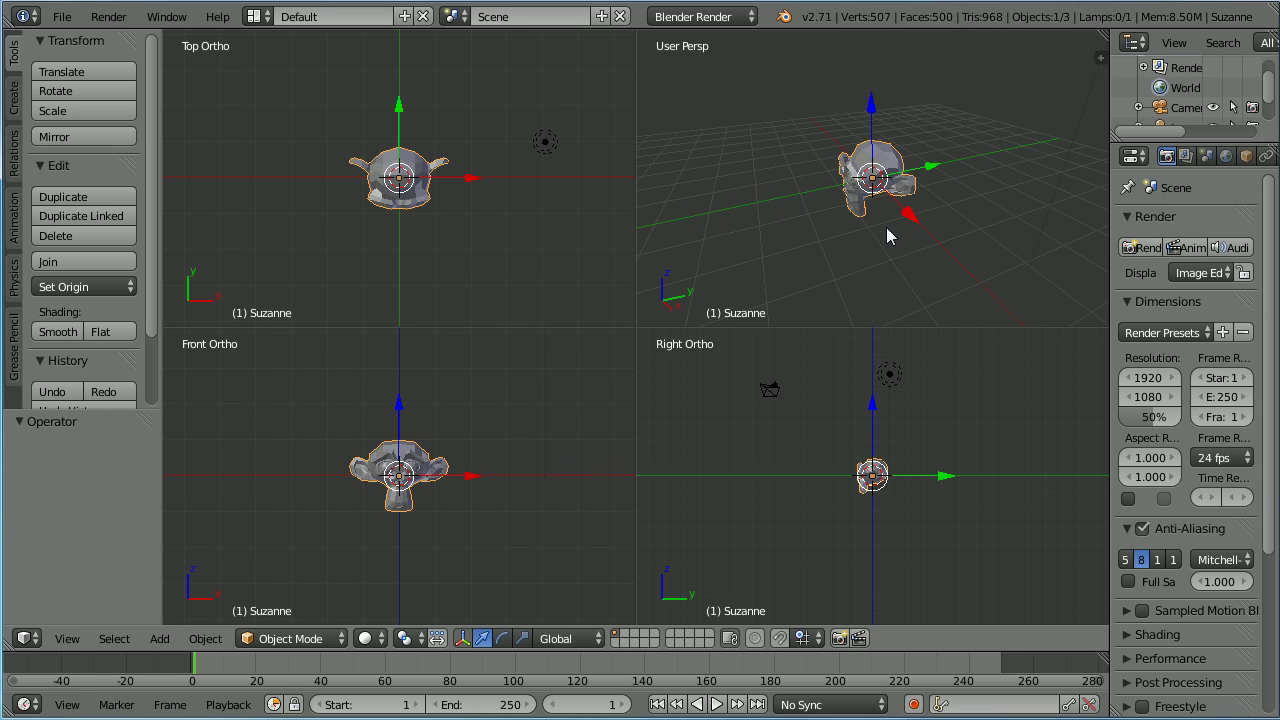
{"action": "scroll", "coordinate": [793, 495], "scroll_direction": "up", "scroll_amount": 4}
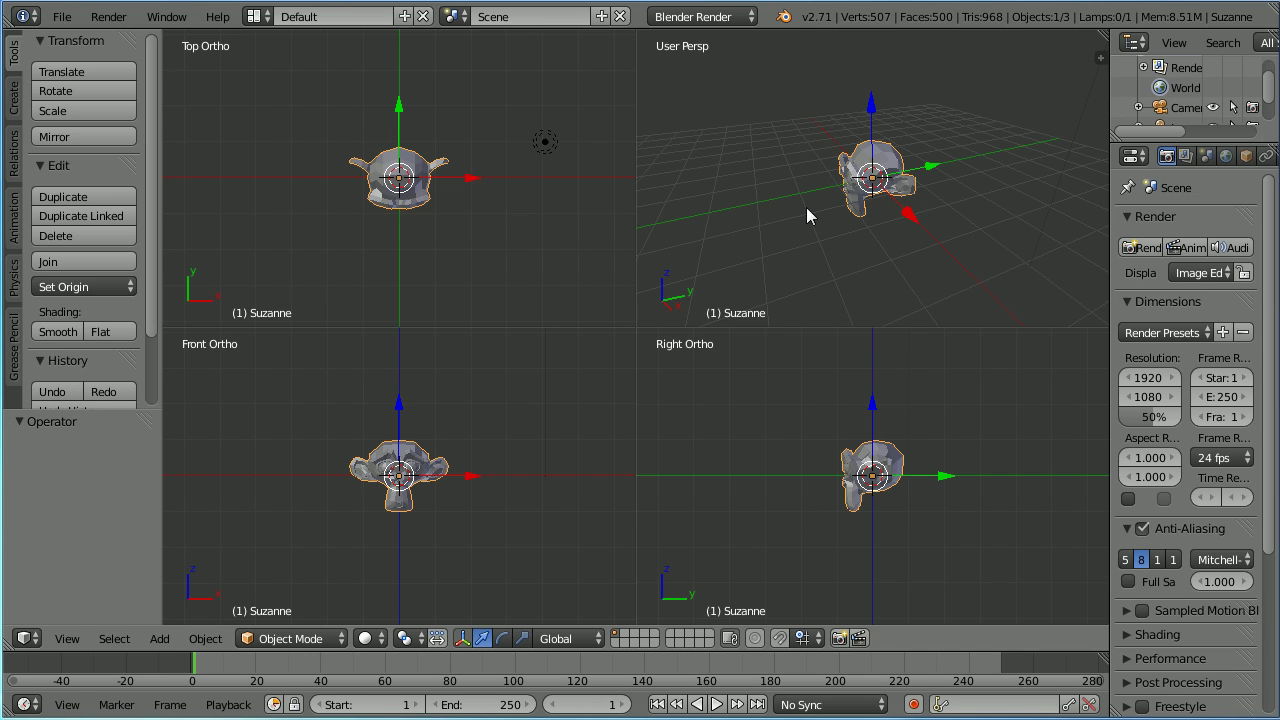
Step: Orbit the User Persp view so Suzanne faces forward above a flatter grid
{"action": "middle_click_drag", "start_coordinate": [895, 258], "coordinate": [968, 272]}
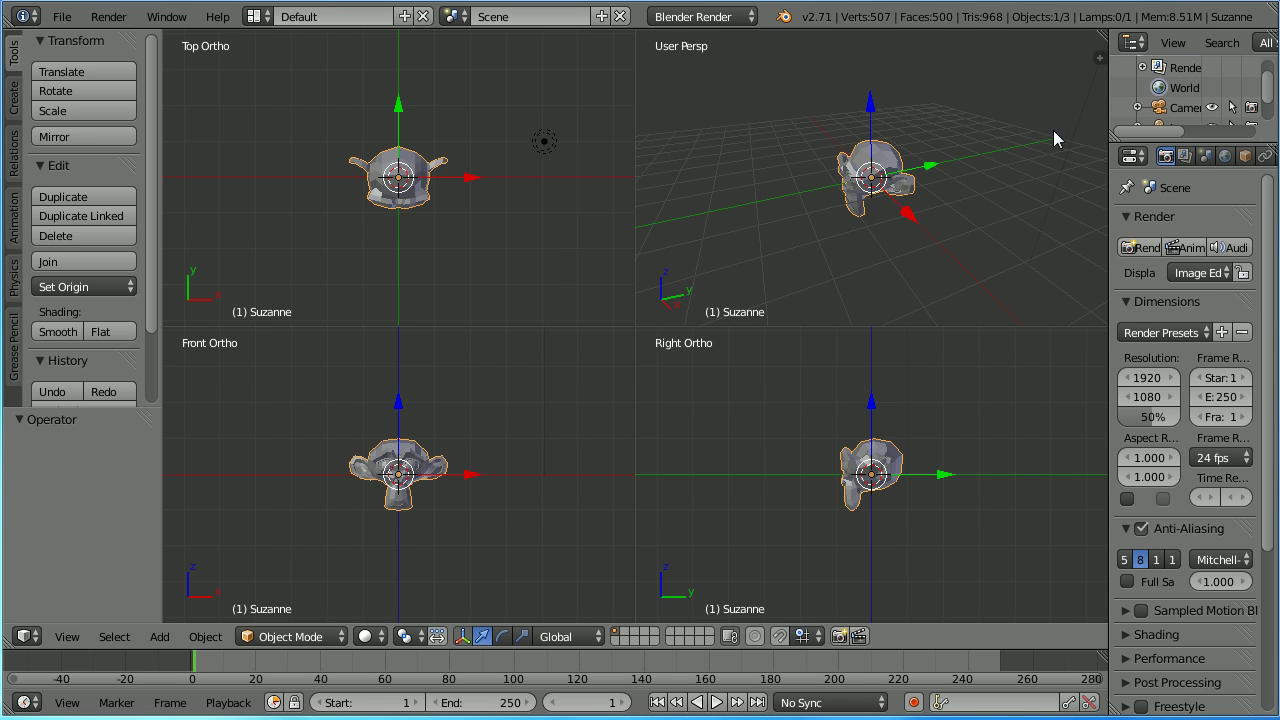
Step: Set the top-right view to Front and move Suzanne 3.241 units along Y
{"action": "left_click", "coordinate": [70, 637]}
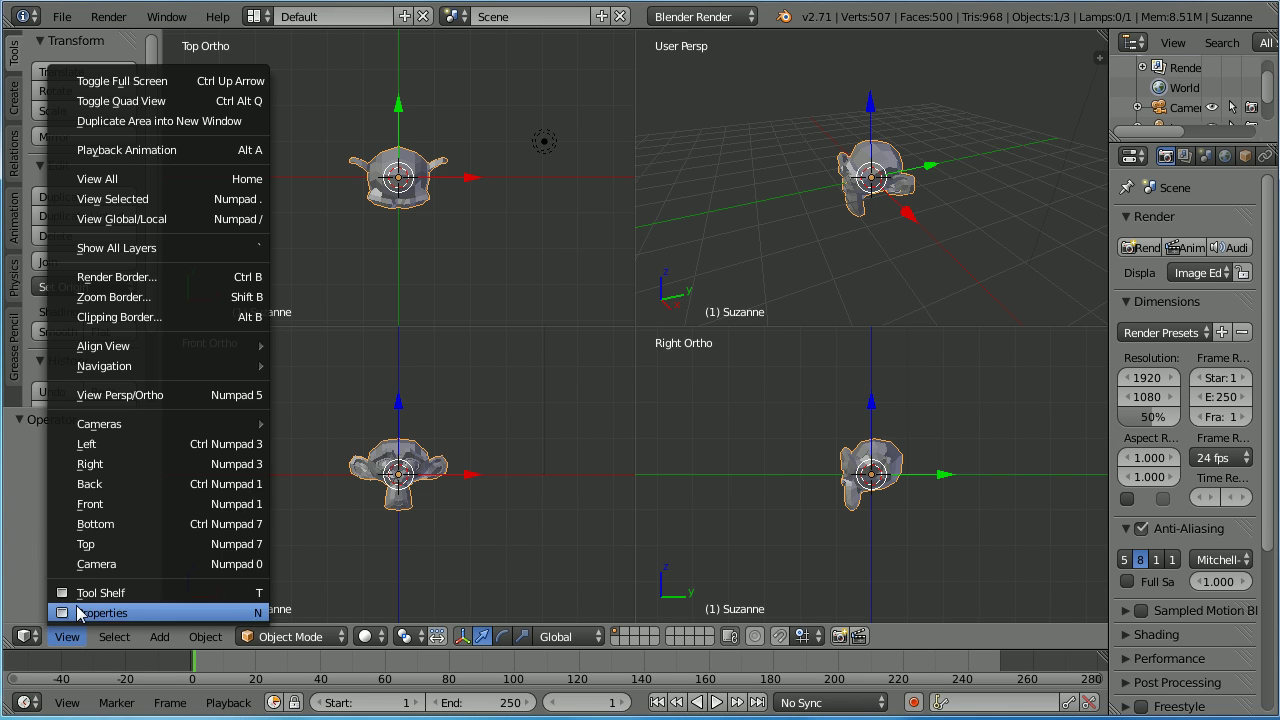
{"action": "left_click", "coordinate": [157, 506]}
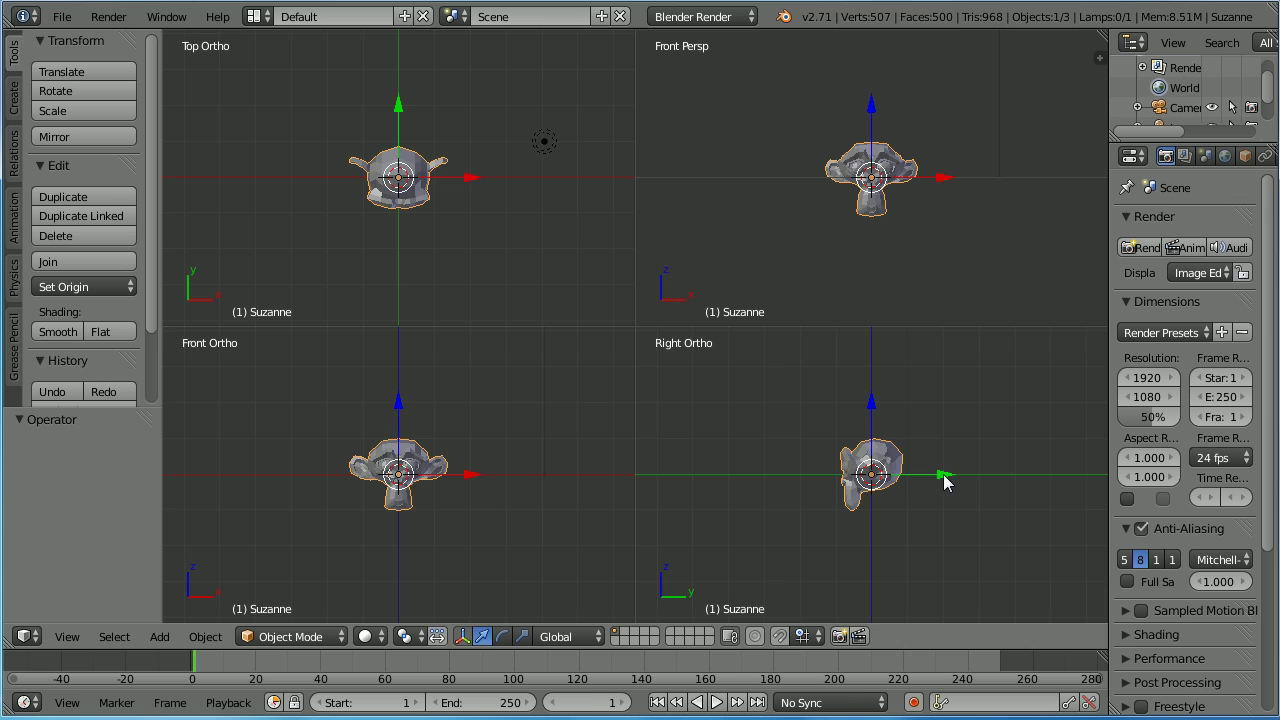
{"action": "left_click_drag", "start_coordinate": [944, 481], "coordinate": [1060, 489]}
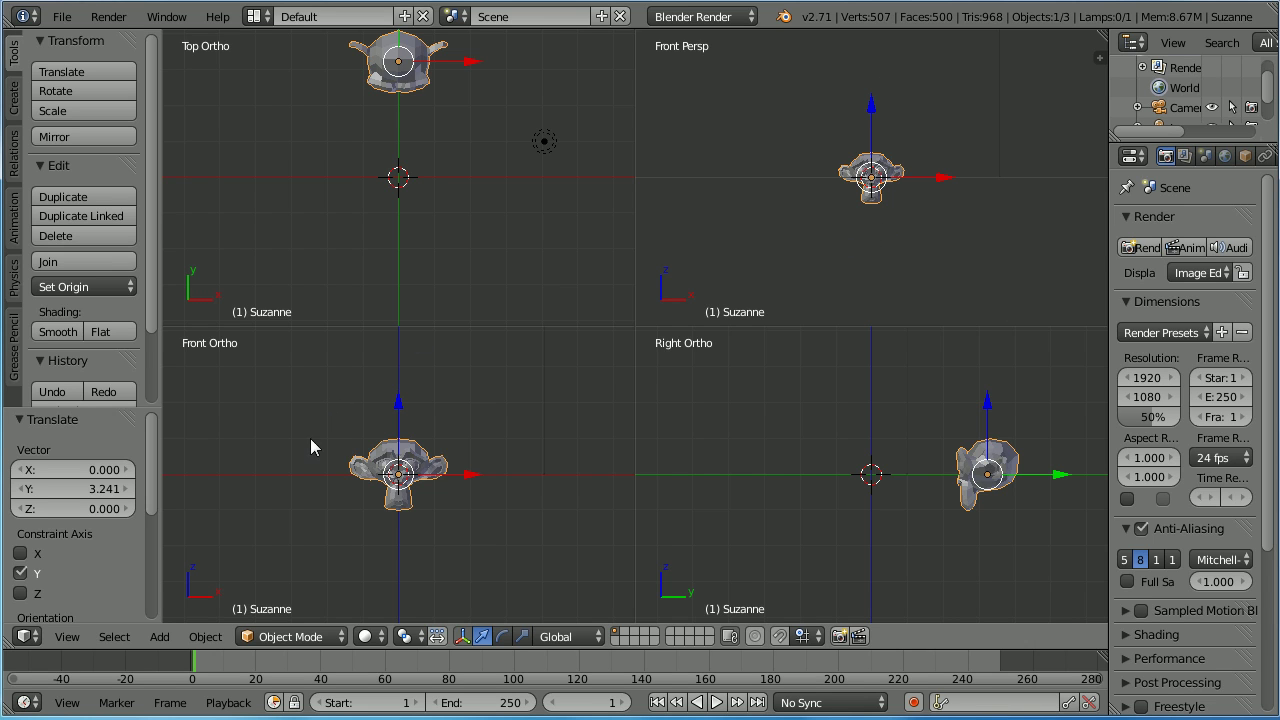
Step: Set Suzanne's Location Y to 0 in Object properties and orbit the top-right view to an angle
{"action": "left_click", "coordinate": [1246, 158]}
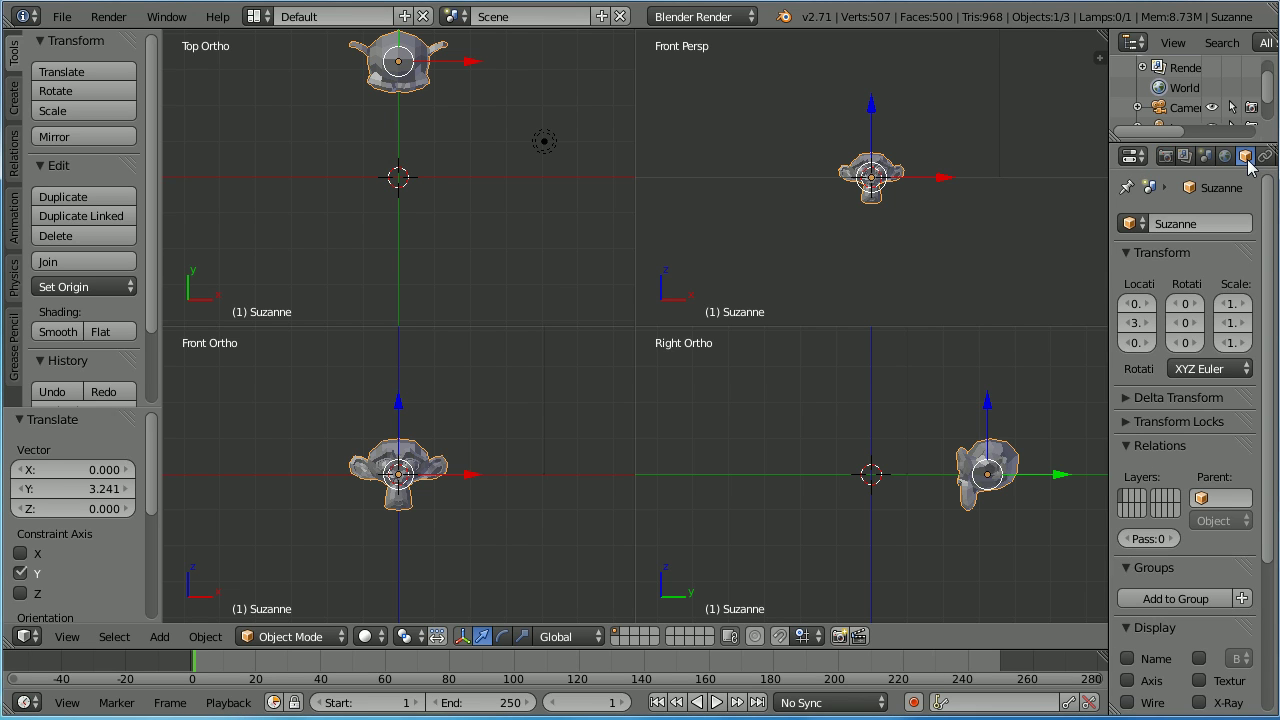
{"action": "left_click", "coordinate": [1136, 322]}
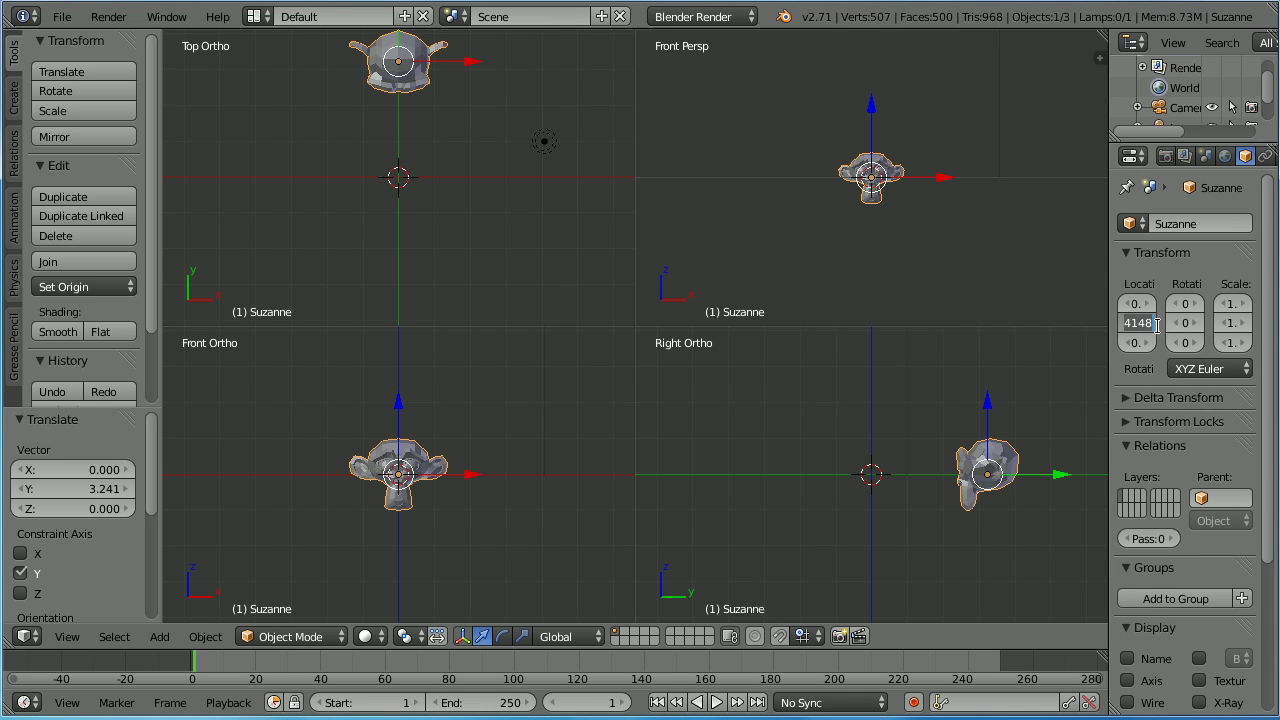
{"action": "type", "text": "0"}
{"action": "key", "text": "Return"}
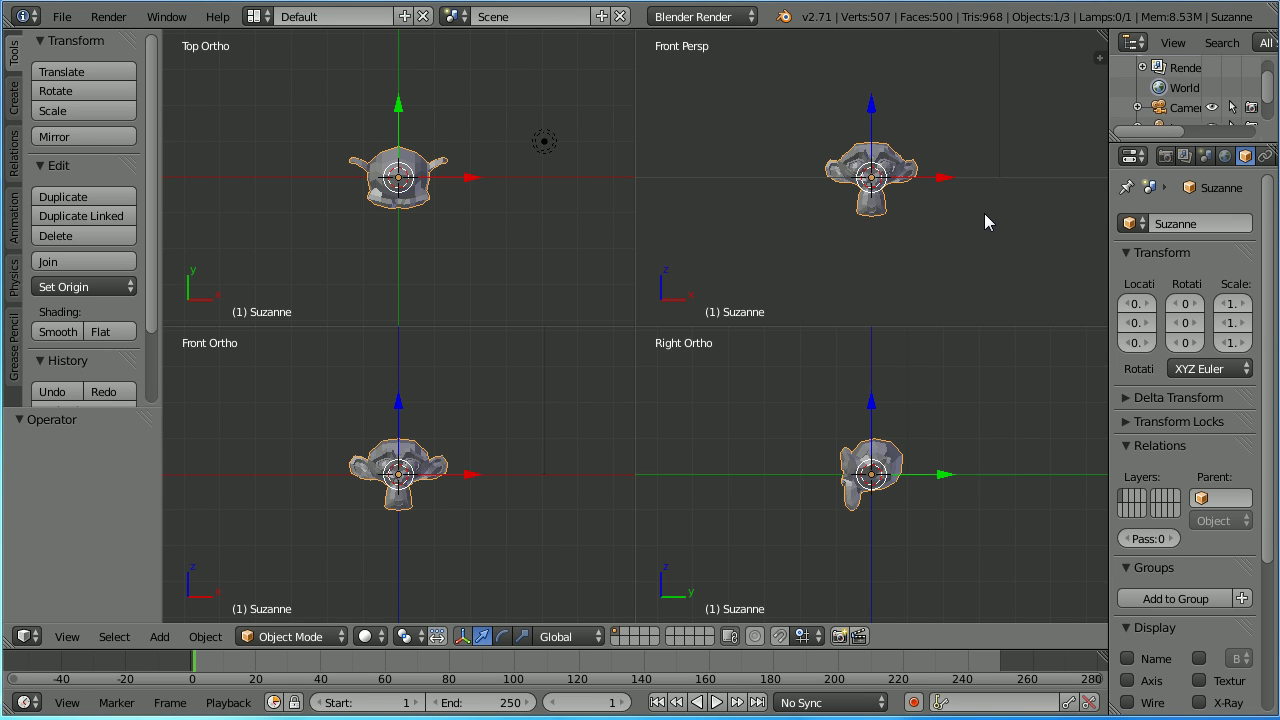
{"action": "middle_click_drag", "start_coordinate": [984, 213], "coordinate": [896, 258]}
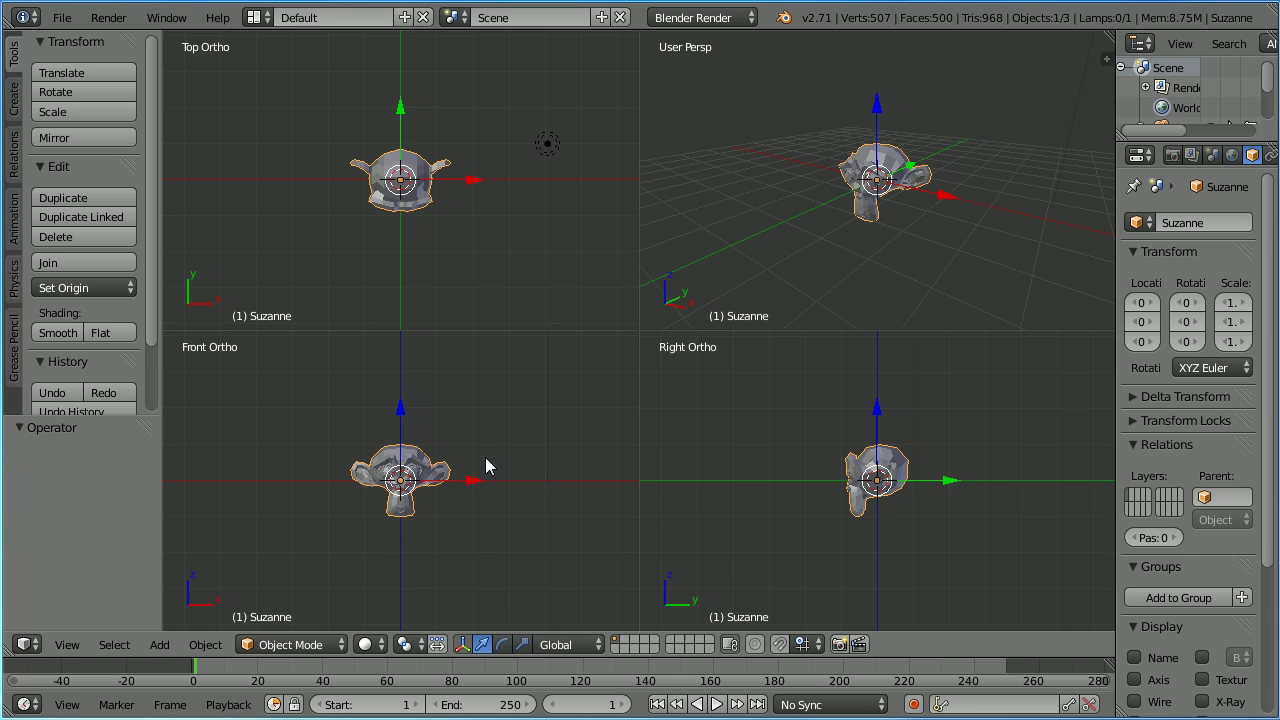
{"action": "left_click_drag", "start_coordinate": [477, 482], "coordinate": [570, 480]}
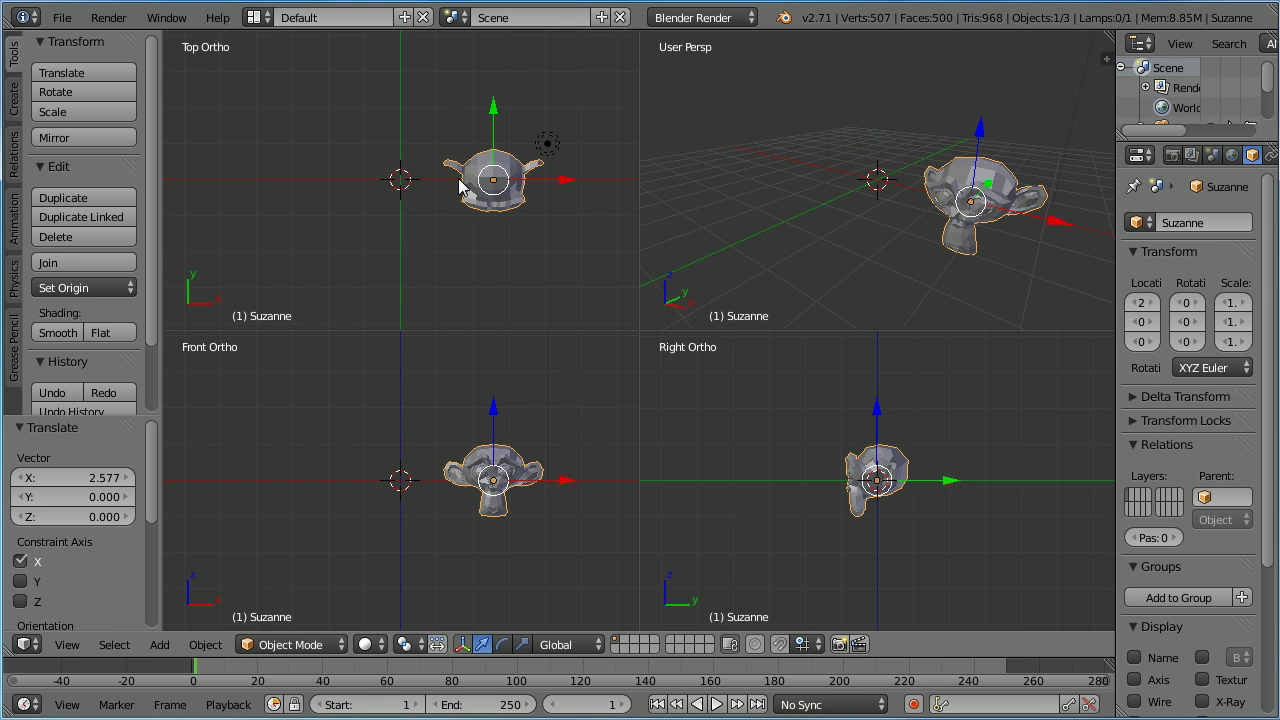
{"action": "left_click", "coordinate": [1145, 304]}
{"action": "type", "text": "0"}
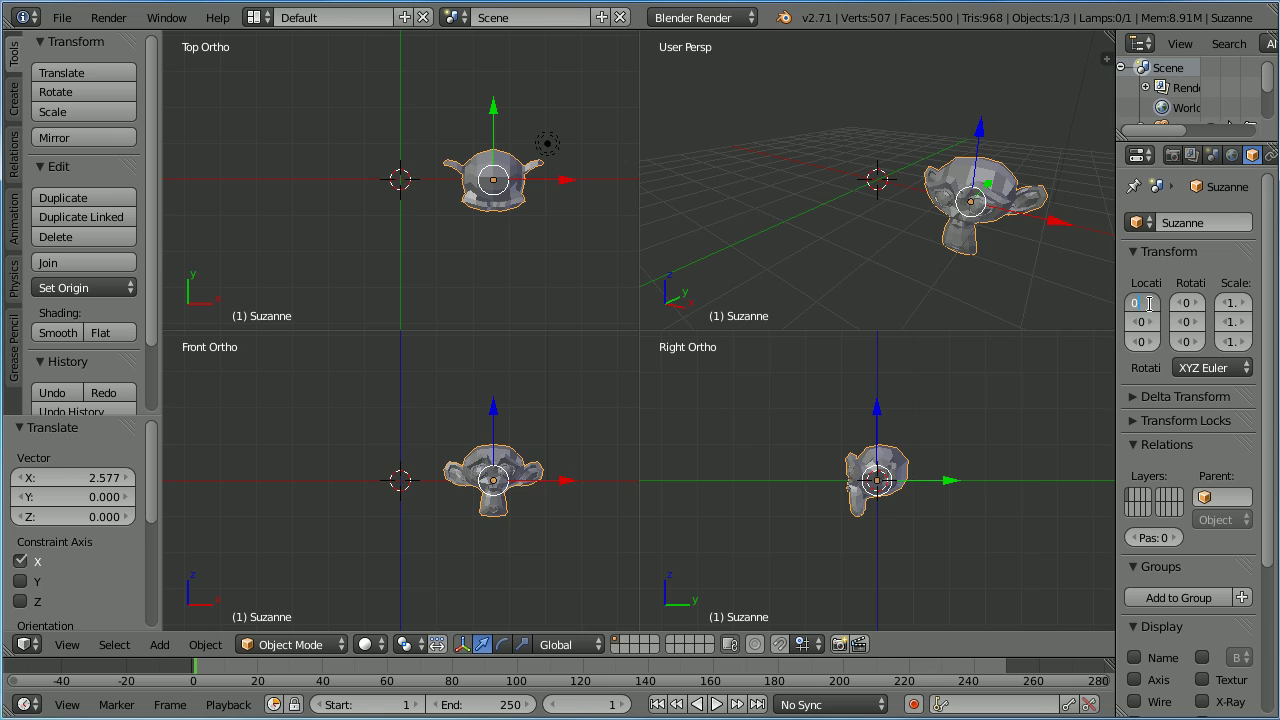
{"action": "key", "text": "Return"}
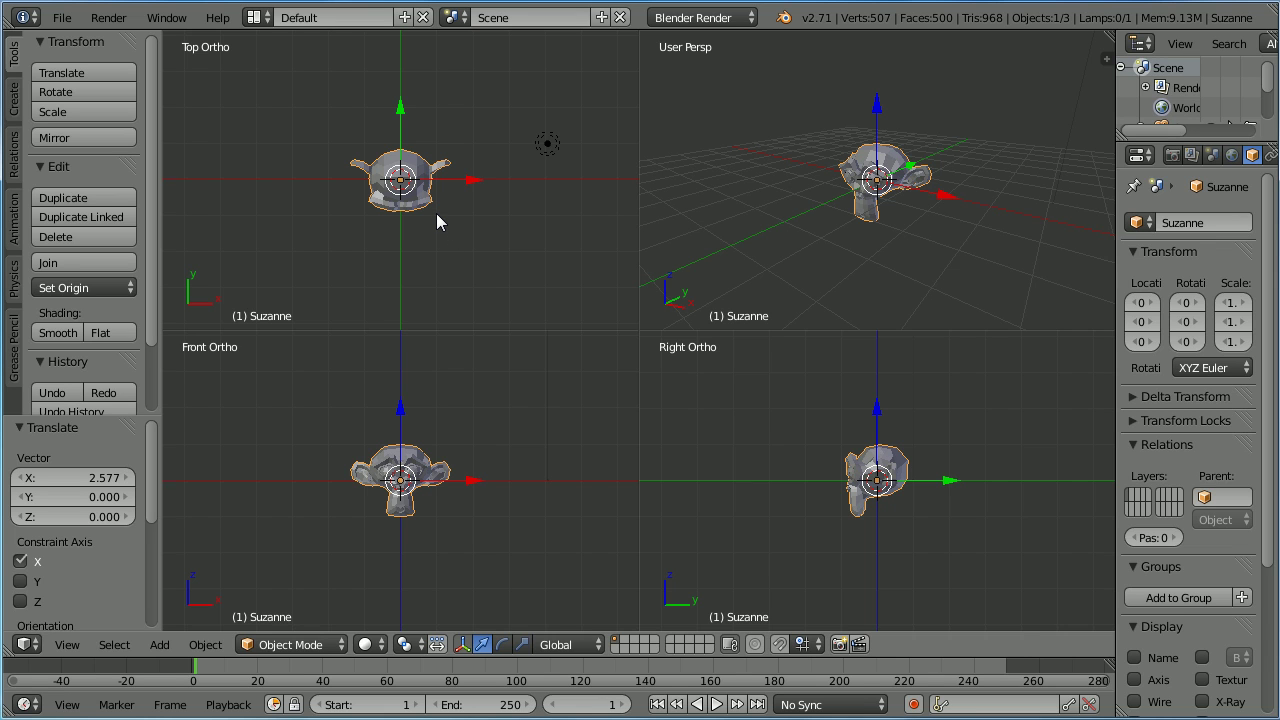
{"action": "key", "text": "s"}
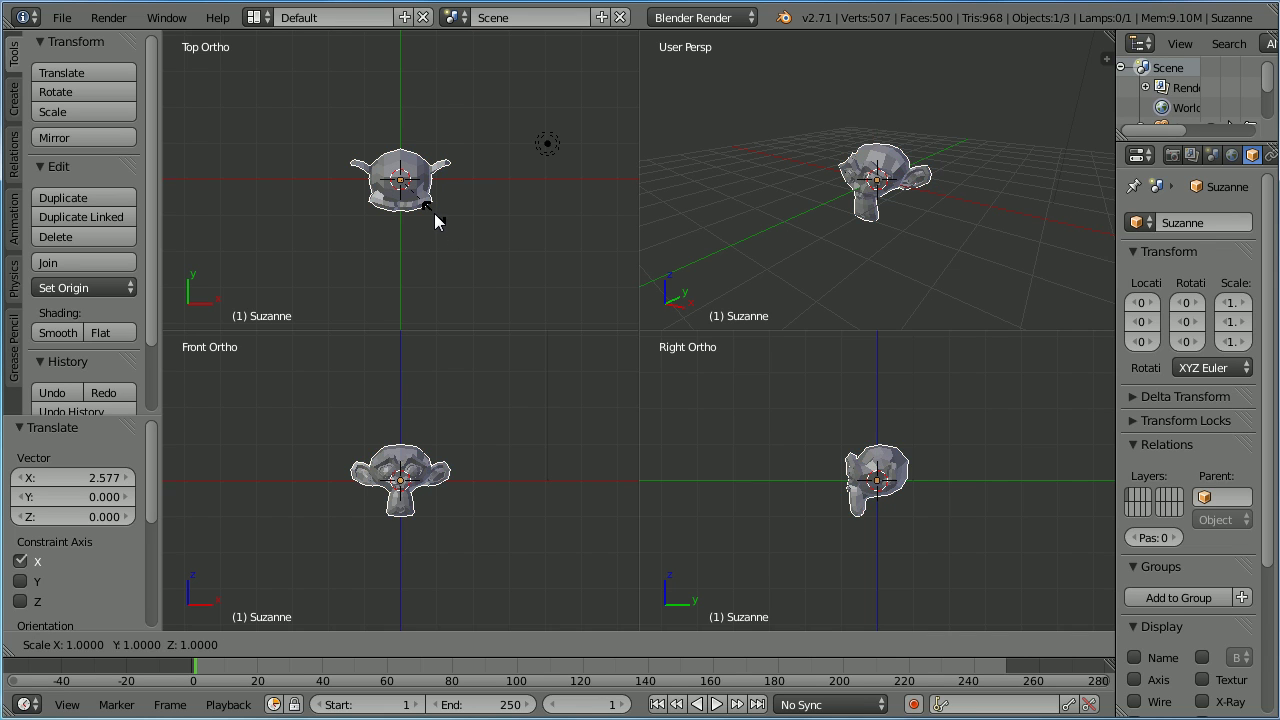
Step: Confirm the uniform scale of Suzanne at about 2.73
{"action": "left_click", "coordinate": [502, 270]}
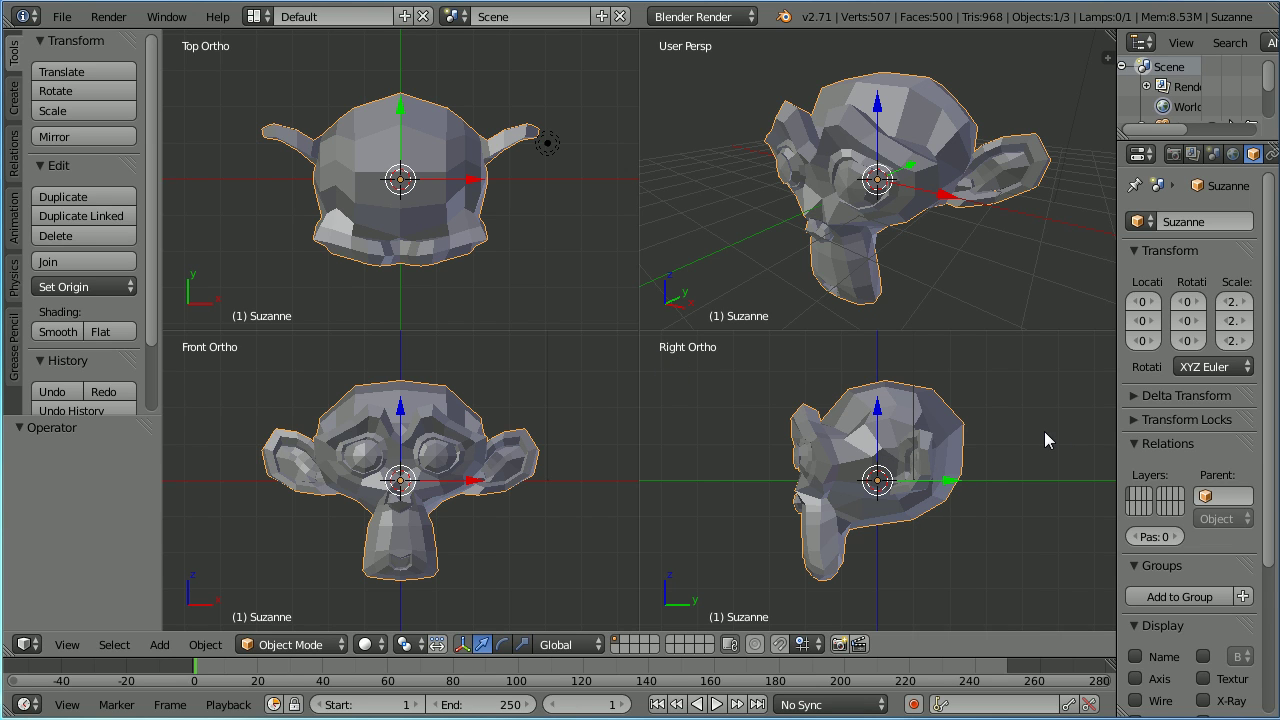
{"action": "key", "text": "r"}
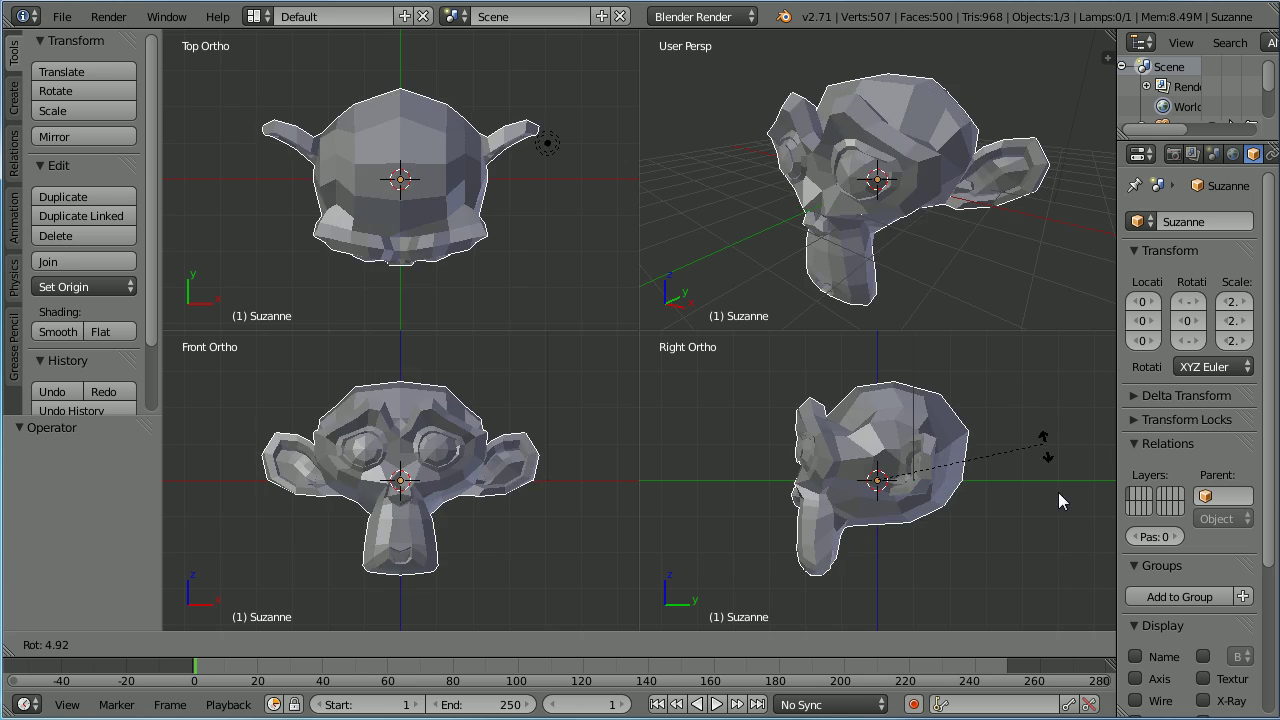
{"action": "left_click", "coordinate": [1026, 421]}
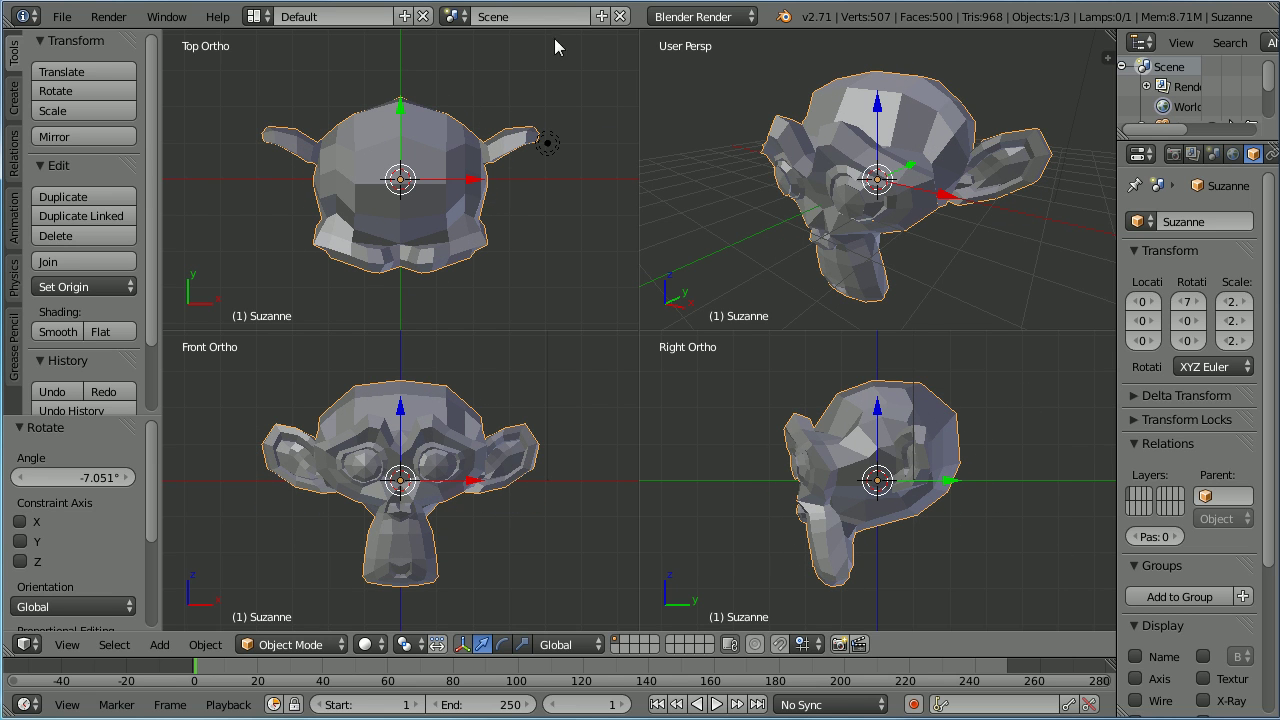
{"action": "key", "text": "ctrl+z"}
{"action": "left_click", "coordinate": [1187, 301]}
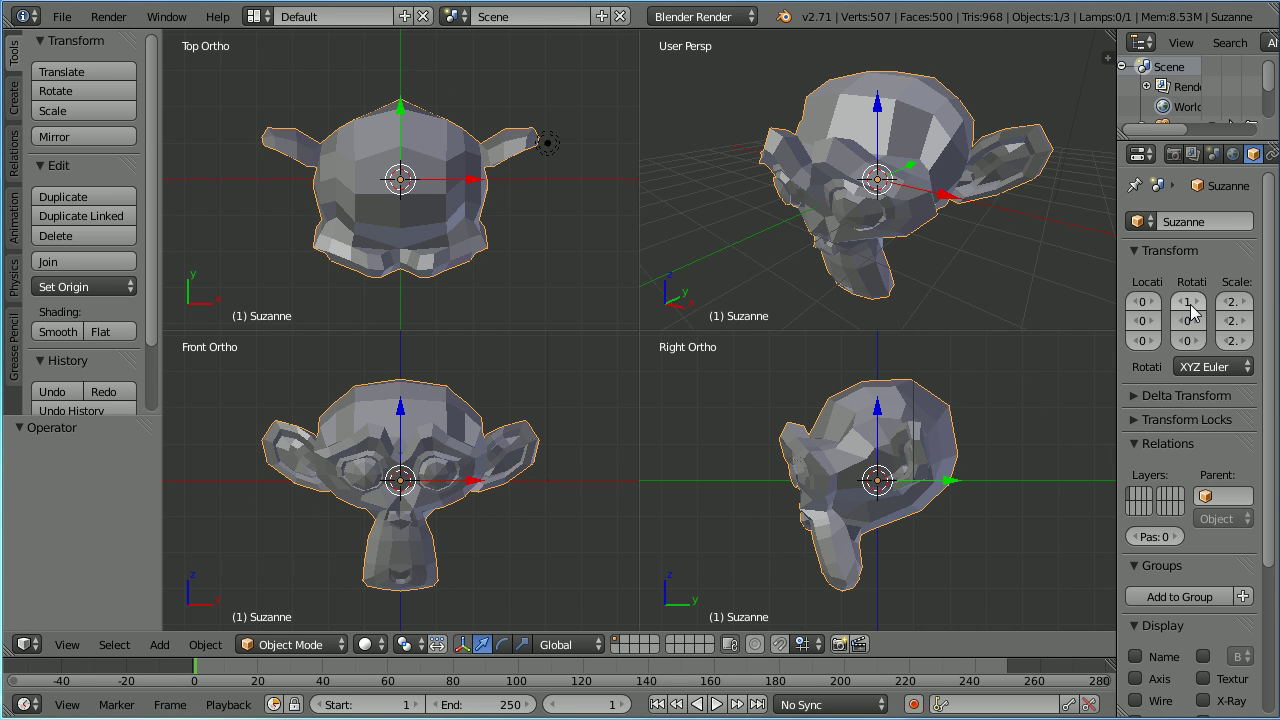
{"action": "type", "text": "44d"}
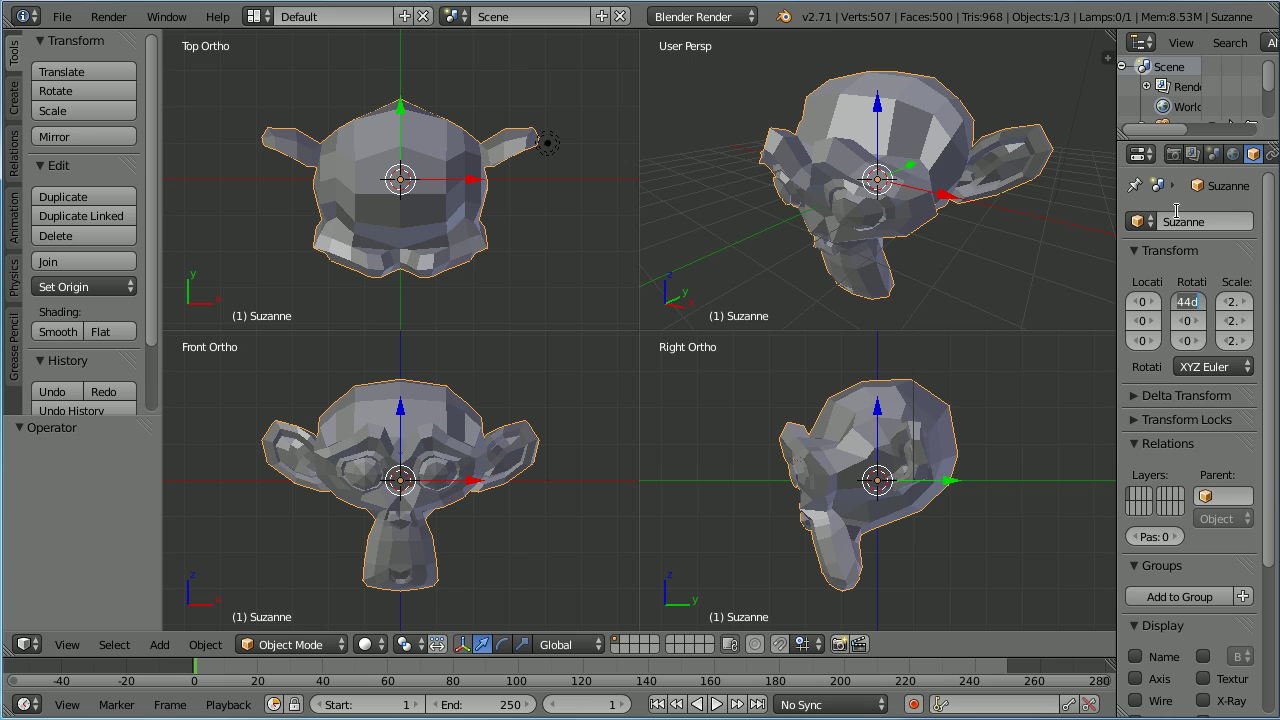
{"action": "key", "text": "Return"}
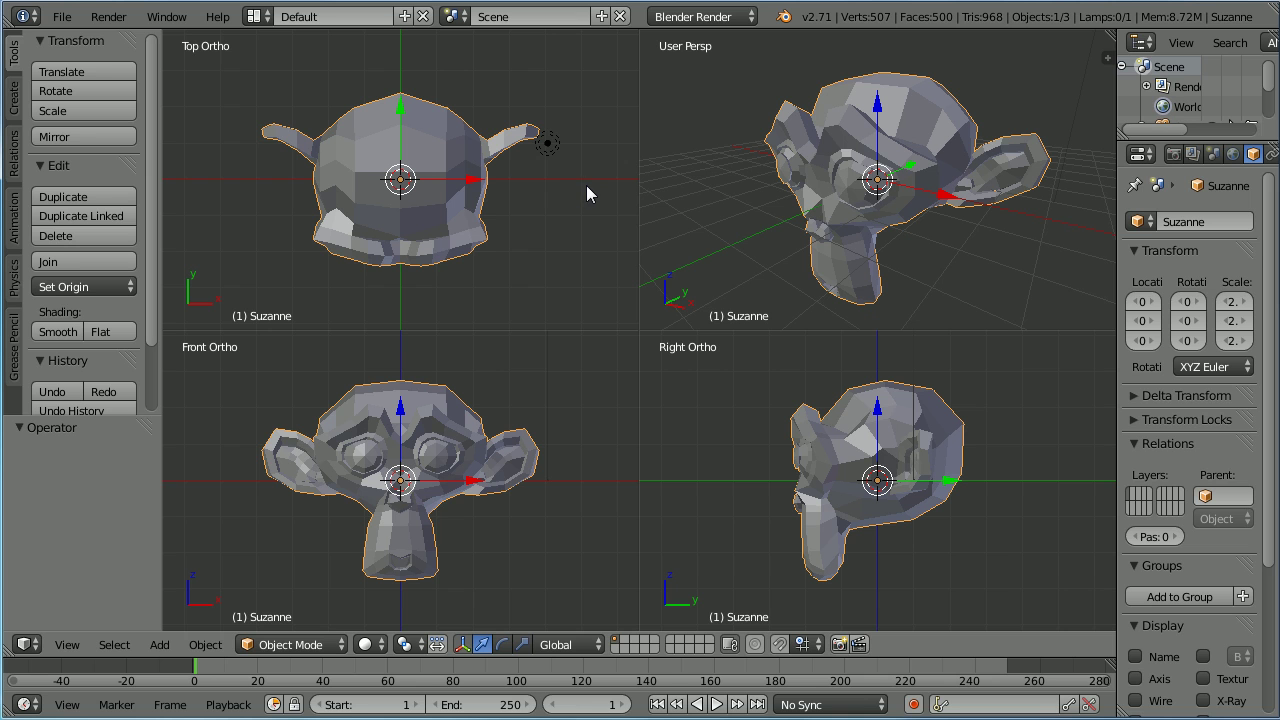
{"action": "key", "text": "r"}
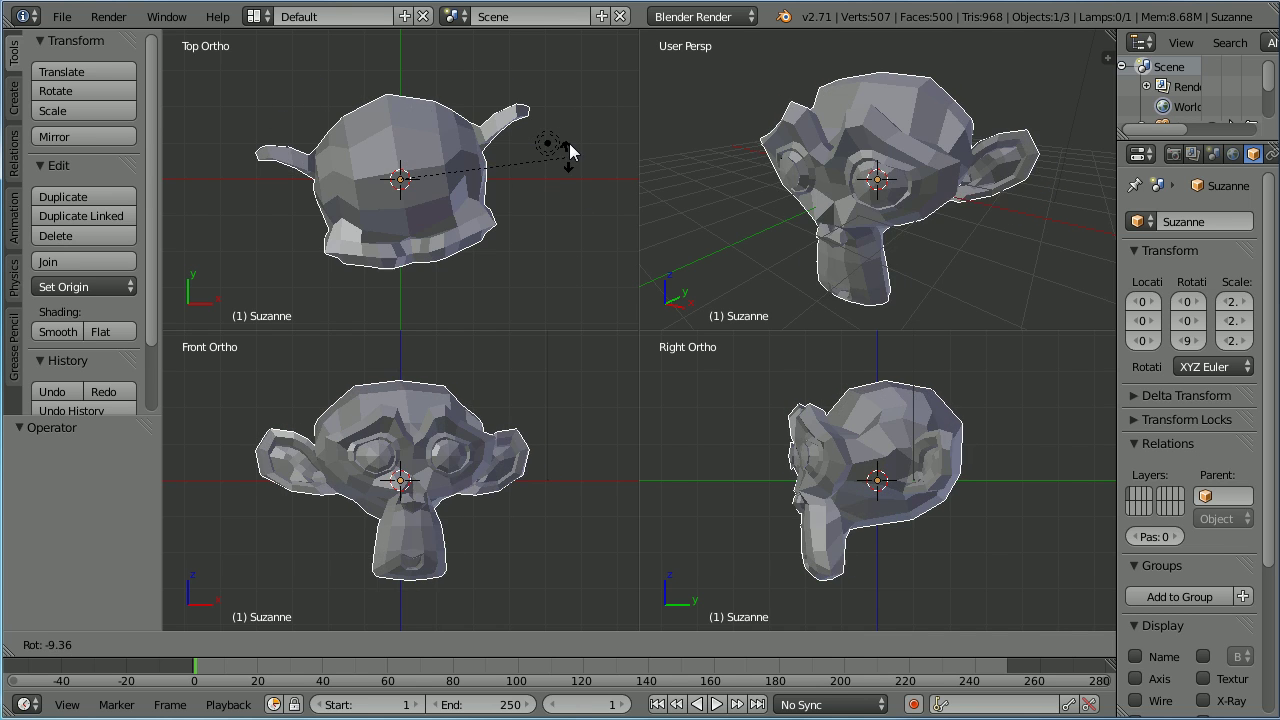
{"action": "left_click", "coordinate": [571, 120]}
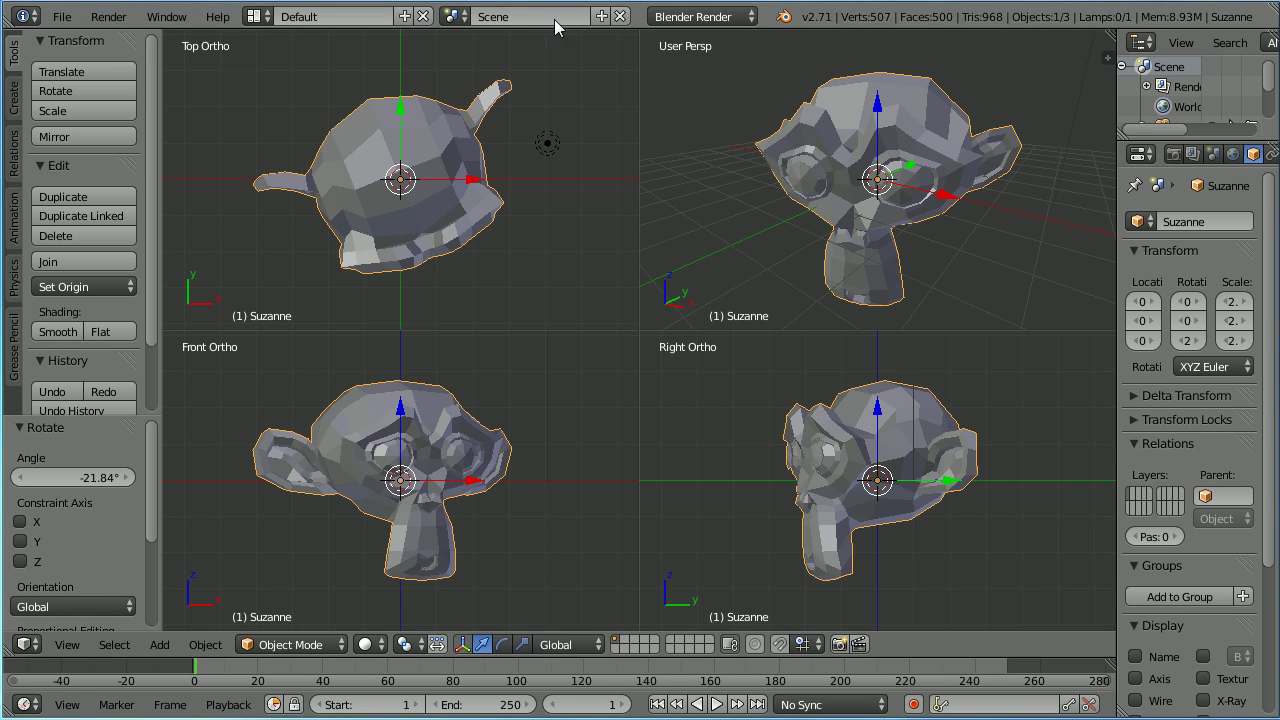
{"action": "left_click", "coordinate": [1189, 342]}
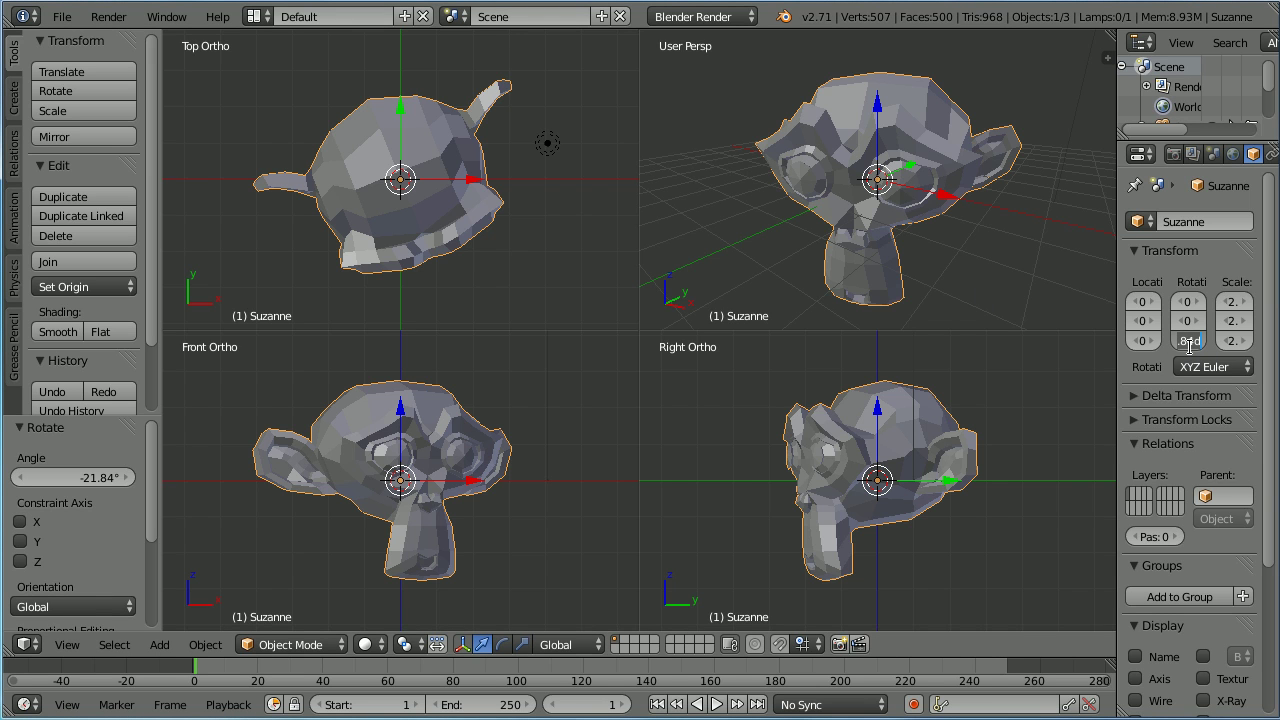
{"action": "type", "text": "0"}
{"action": "key", "text": "Return"}
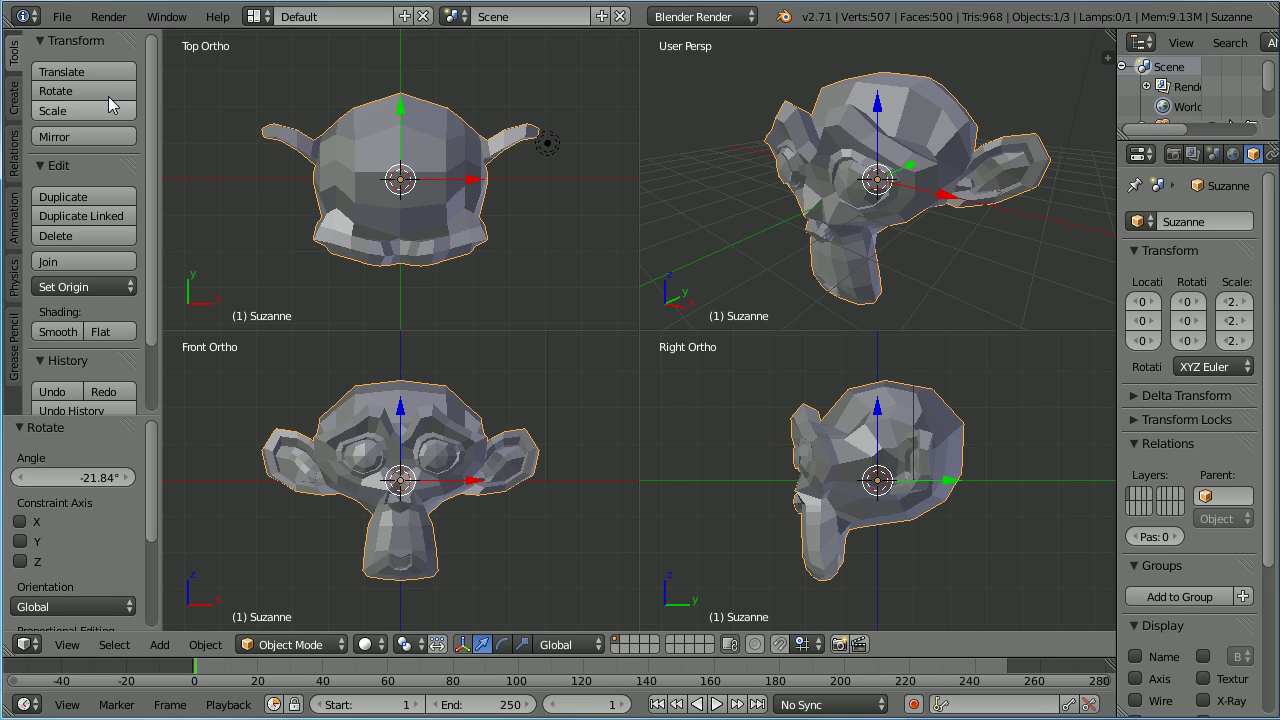